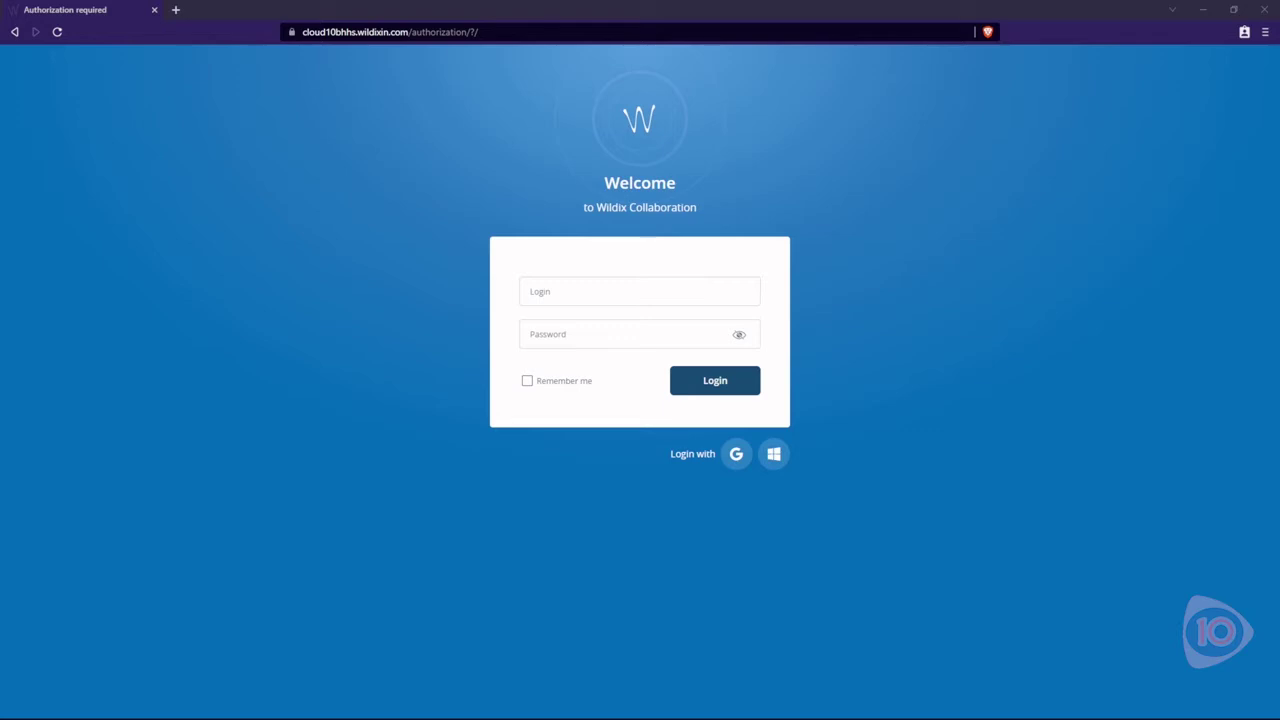
# Step: Log in to the collaboration portal with the user's extension and the account password
pyautogui.click(594, 297)
pyautogui.write('399')
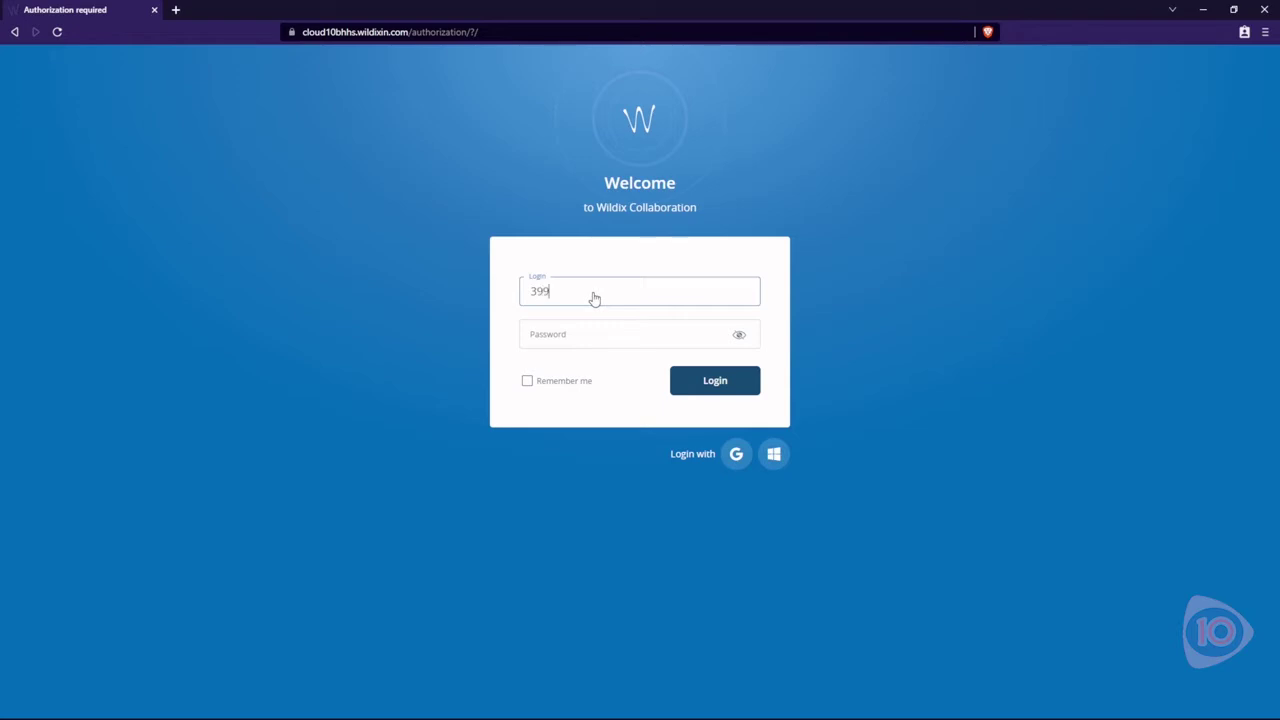
pyautogui.click(643, 345)
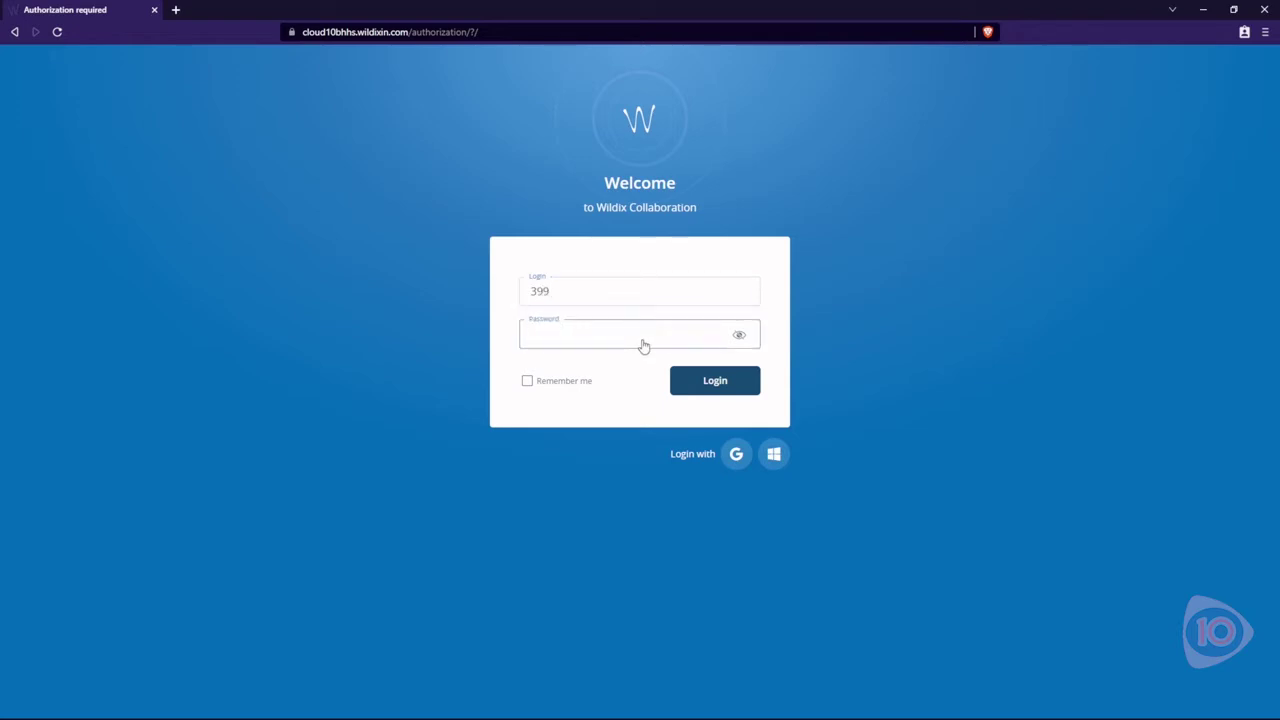
pyautogui.write('••••••••')
pyautogui.click(714, 381)
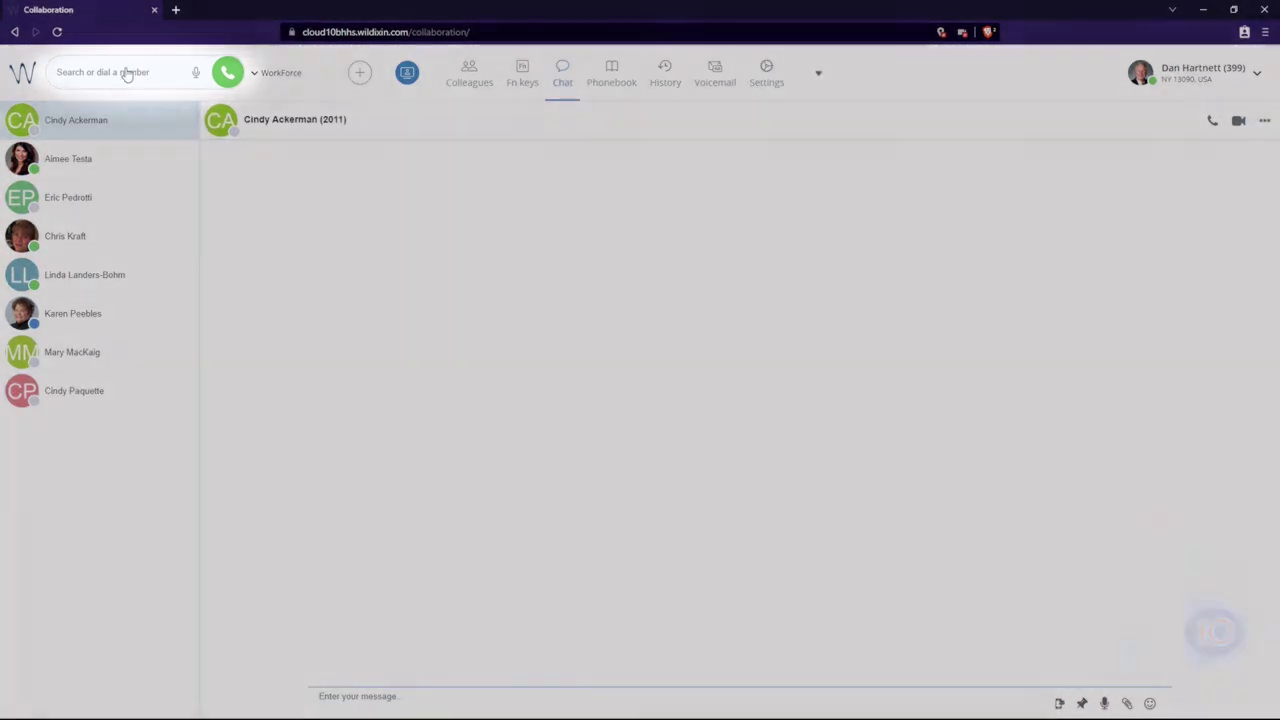
# Step: Search for a colleague by first name, view the first match's contact options, and clear the search
pyautogui.click(127, 75)
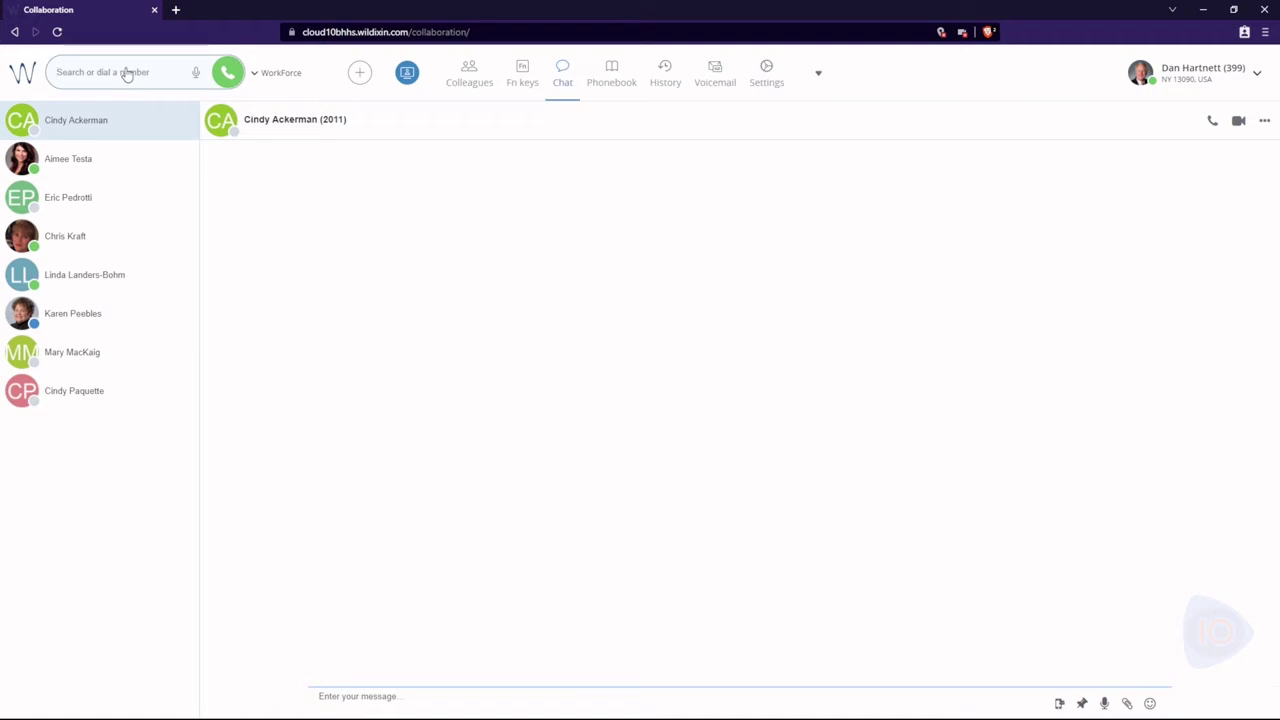
pyautogui.write('karen')
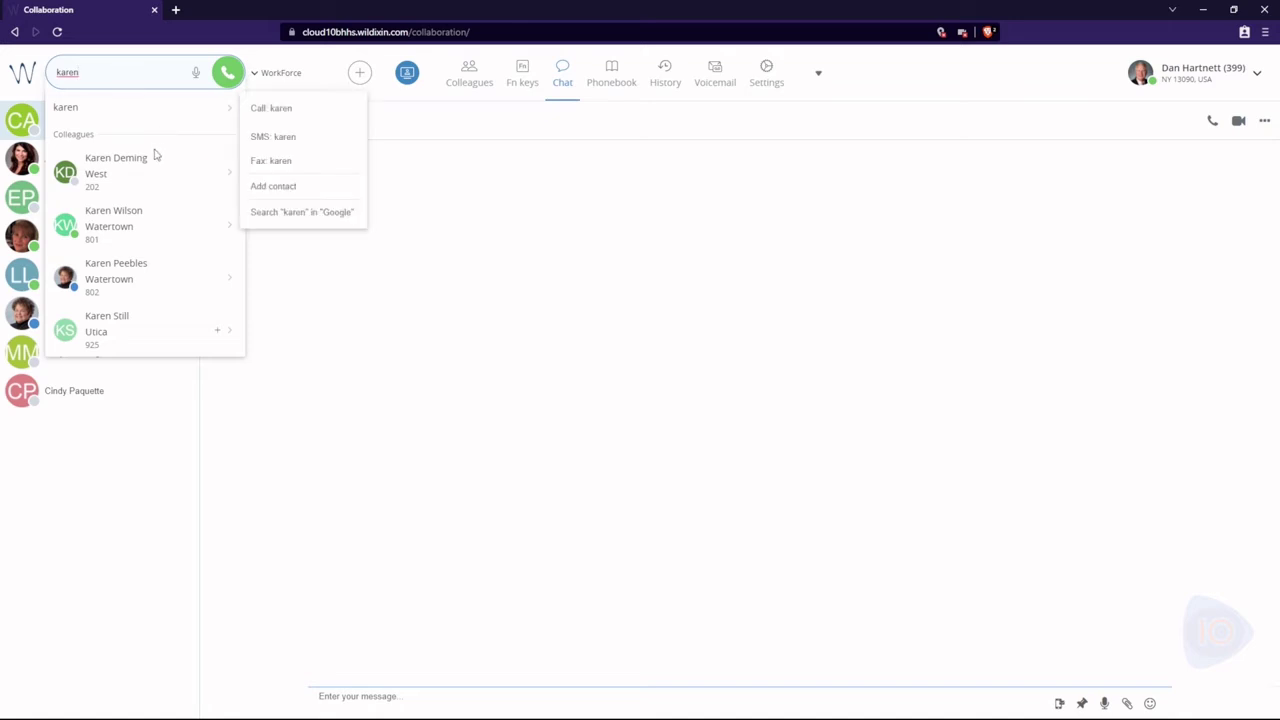
pyautogui.moveTo(155, 172)
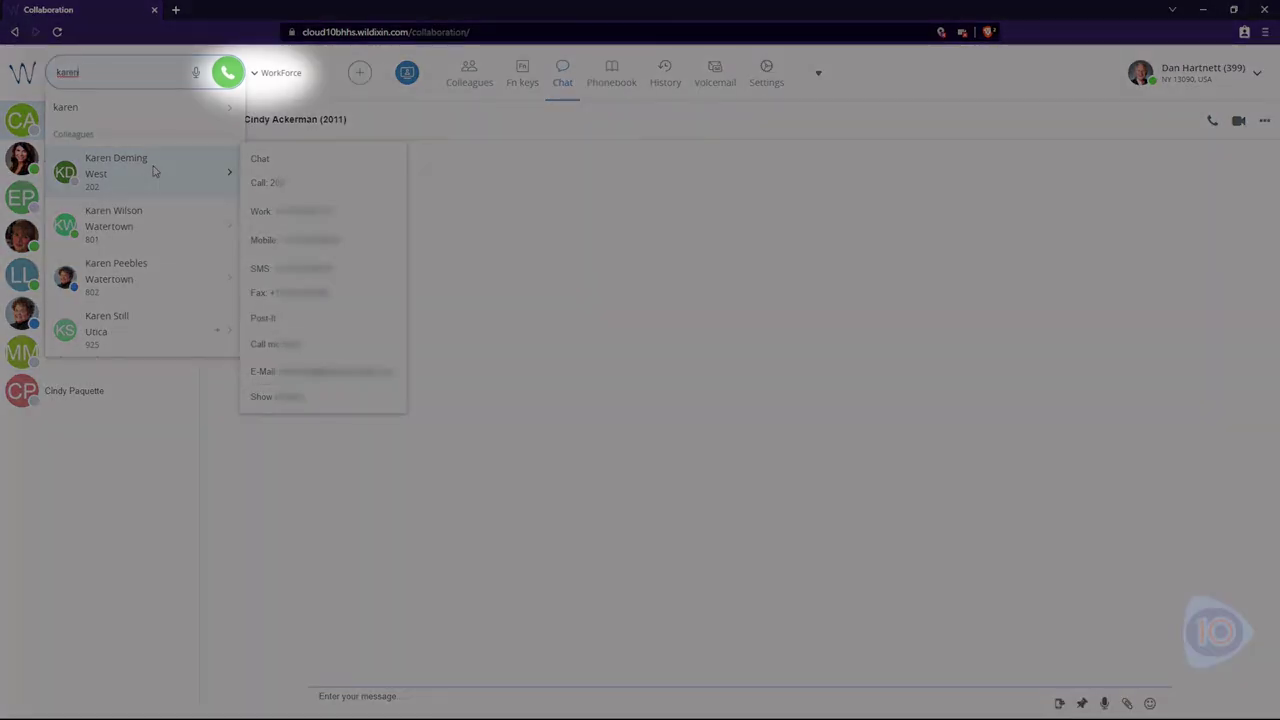
pyautogui.press('BackSpace')
pyautogui.press('BackSpace')
pyautogui.press('BackSpace')
pyautogui.press('BackSpace')
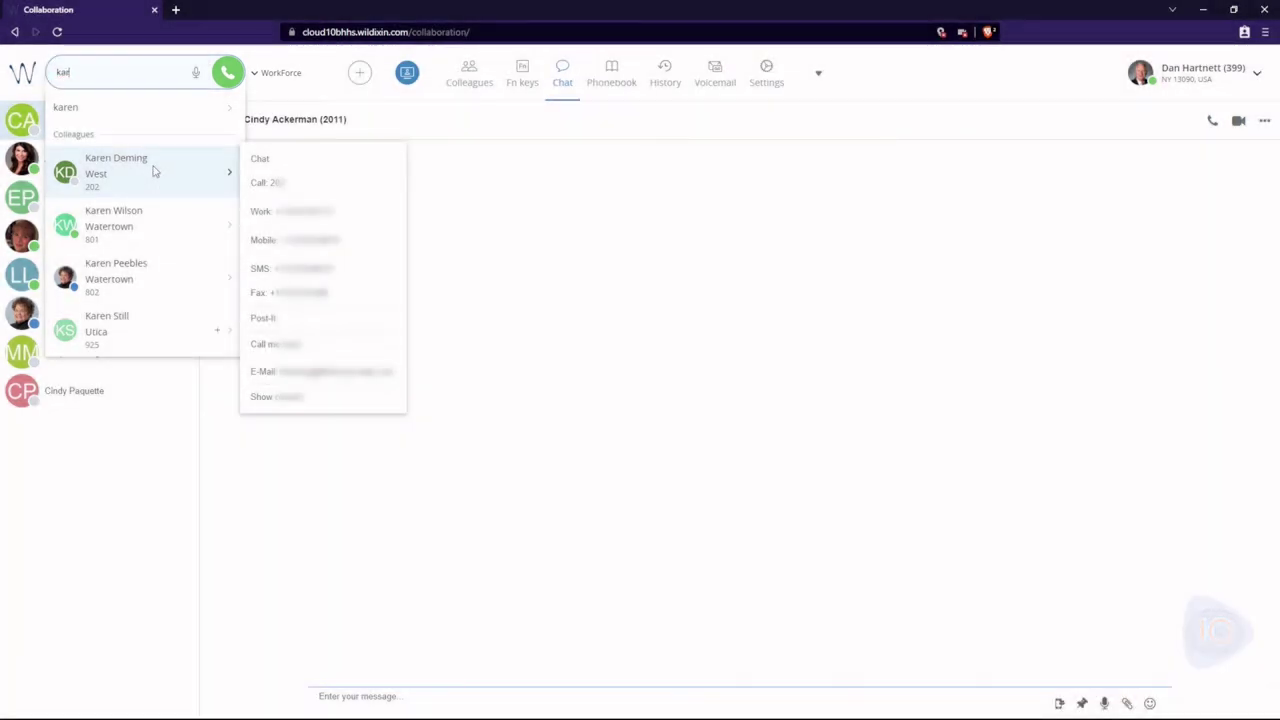
pyautogui.press('BackSpace')
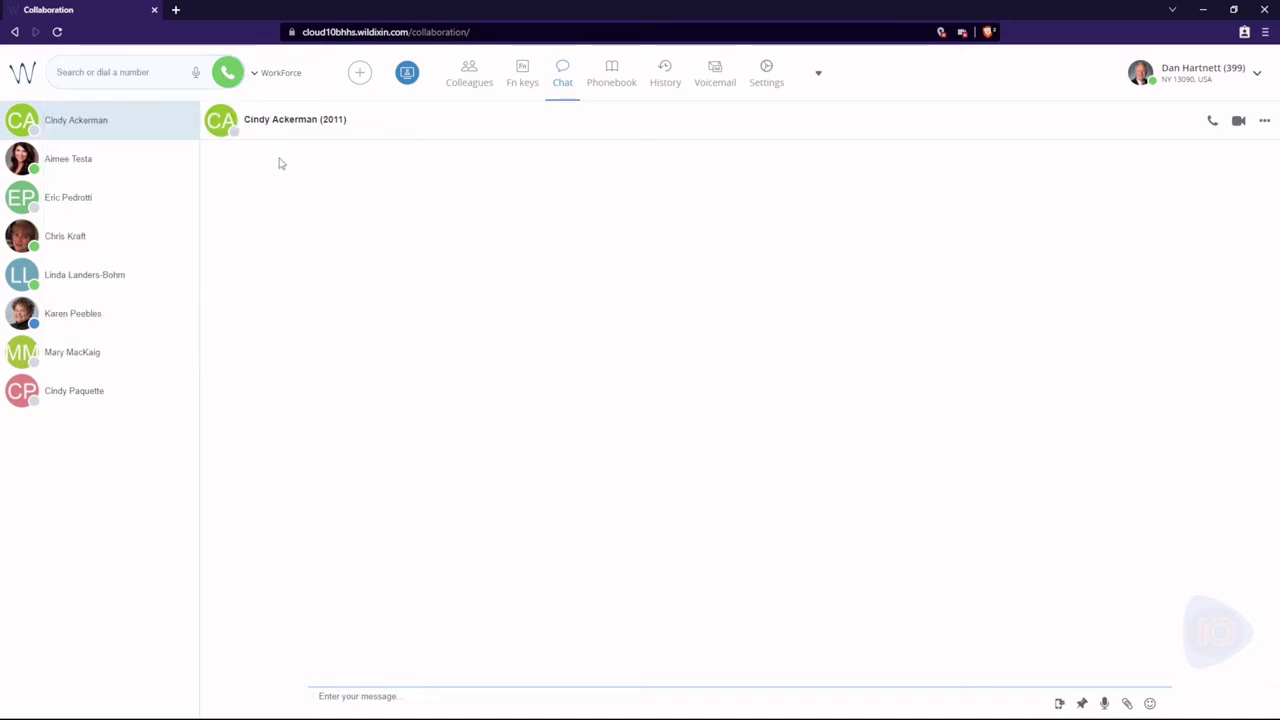
# Step: Show the devices available for placing calls and close the list without changing the selection
pyautogui.click(257, 76)
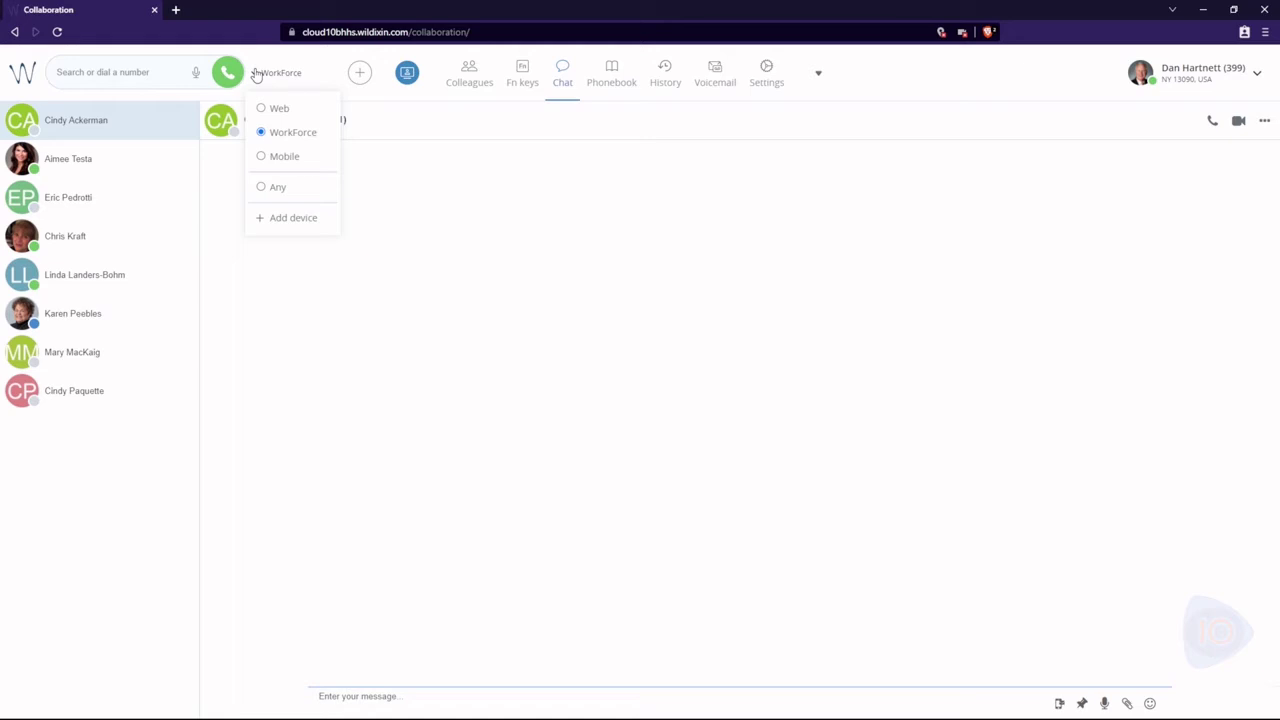
pyautogui.click(256, 75)
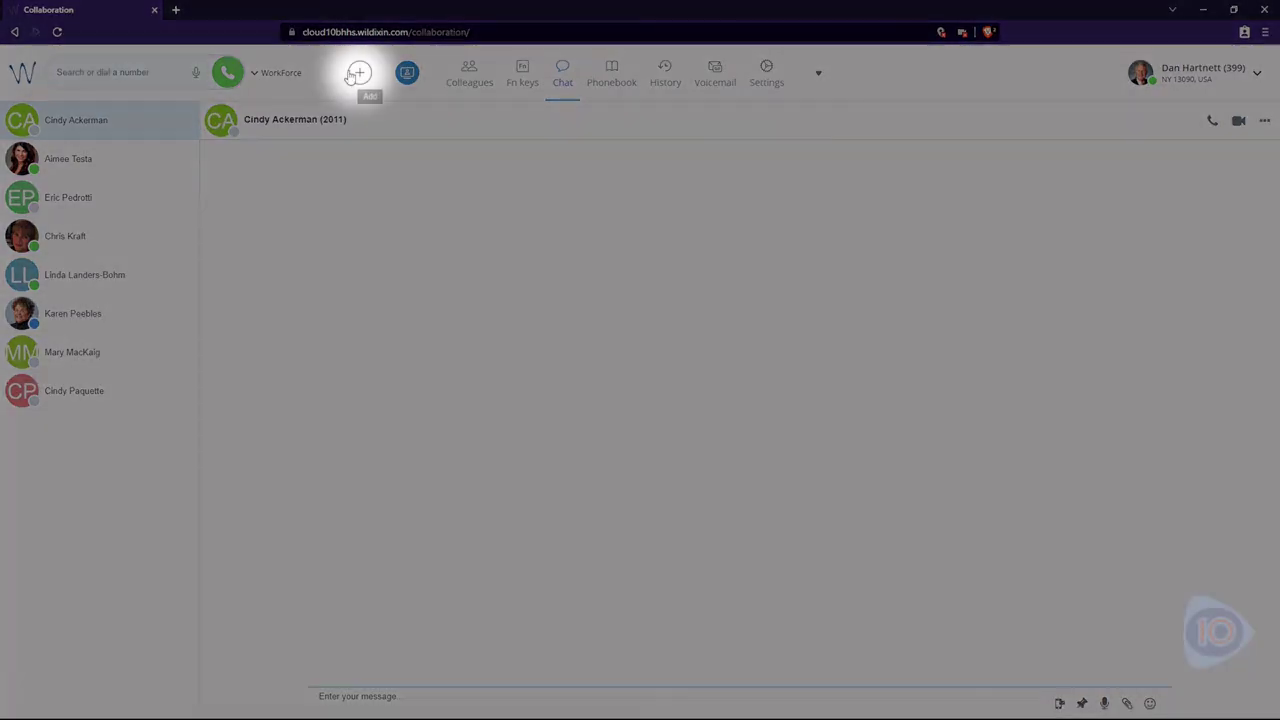
# Step: View the forms for sending an SMS and a fax, closing each one without sending
pyautogui.click(352, 76)
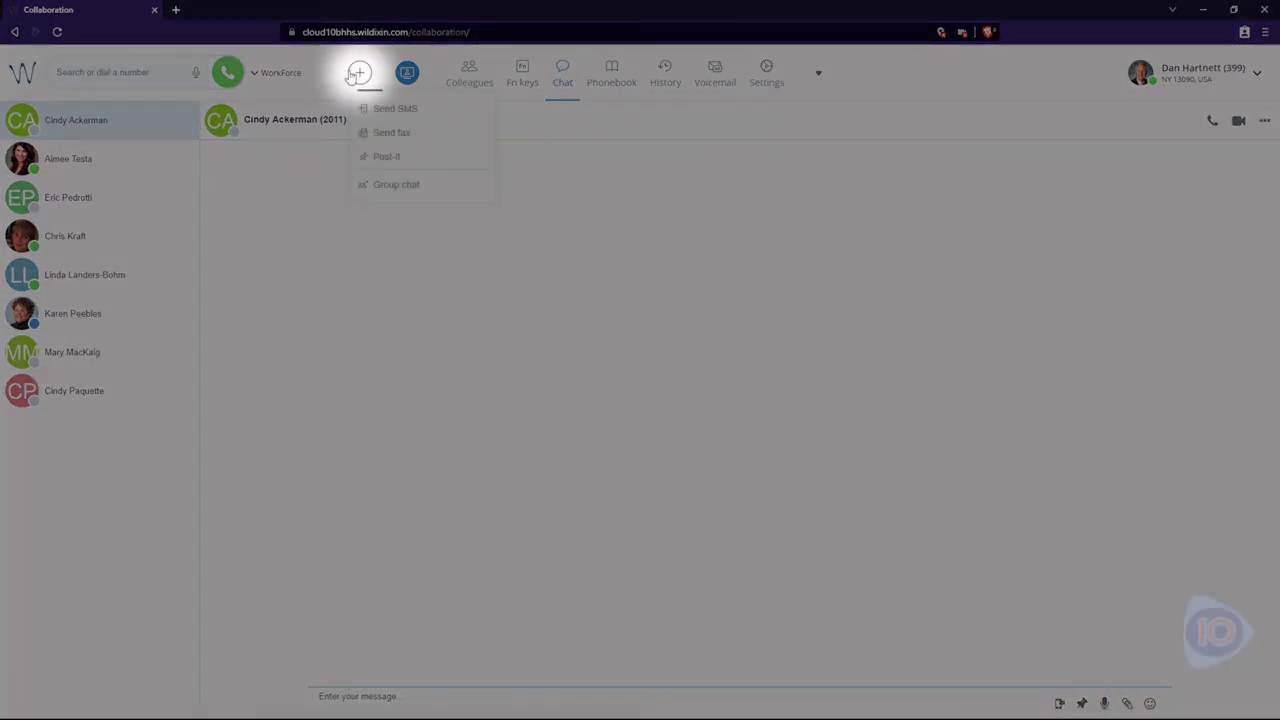
pyautogui.click(436, 109)
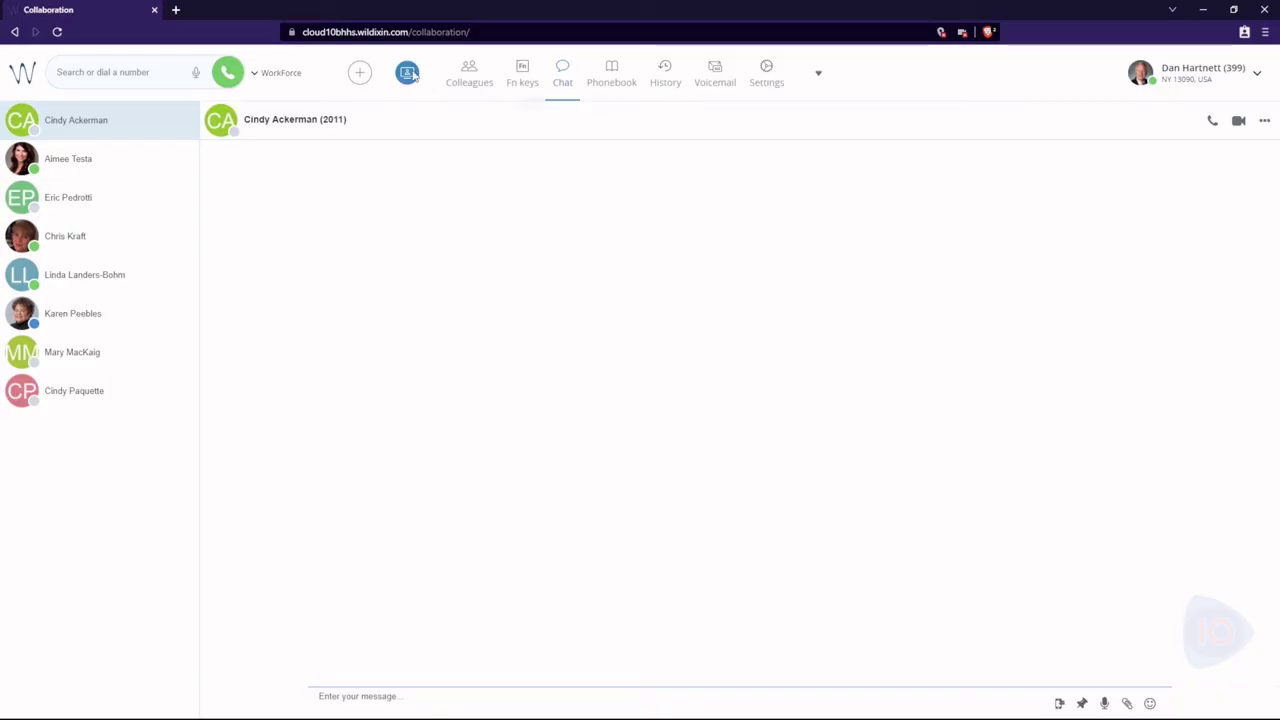
pyautogui.click(765, 98)
pyautogui.click(362, 75)
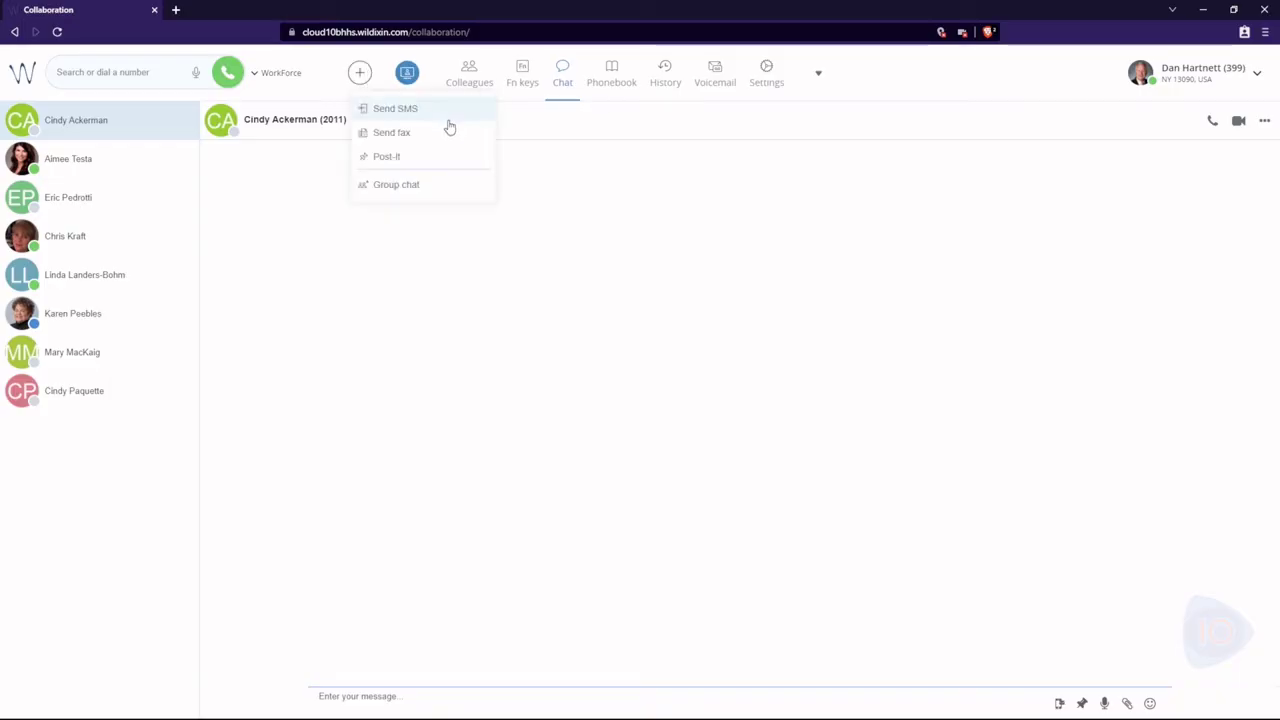
pyautogui.click(449, 129)
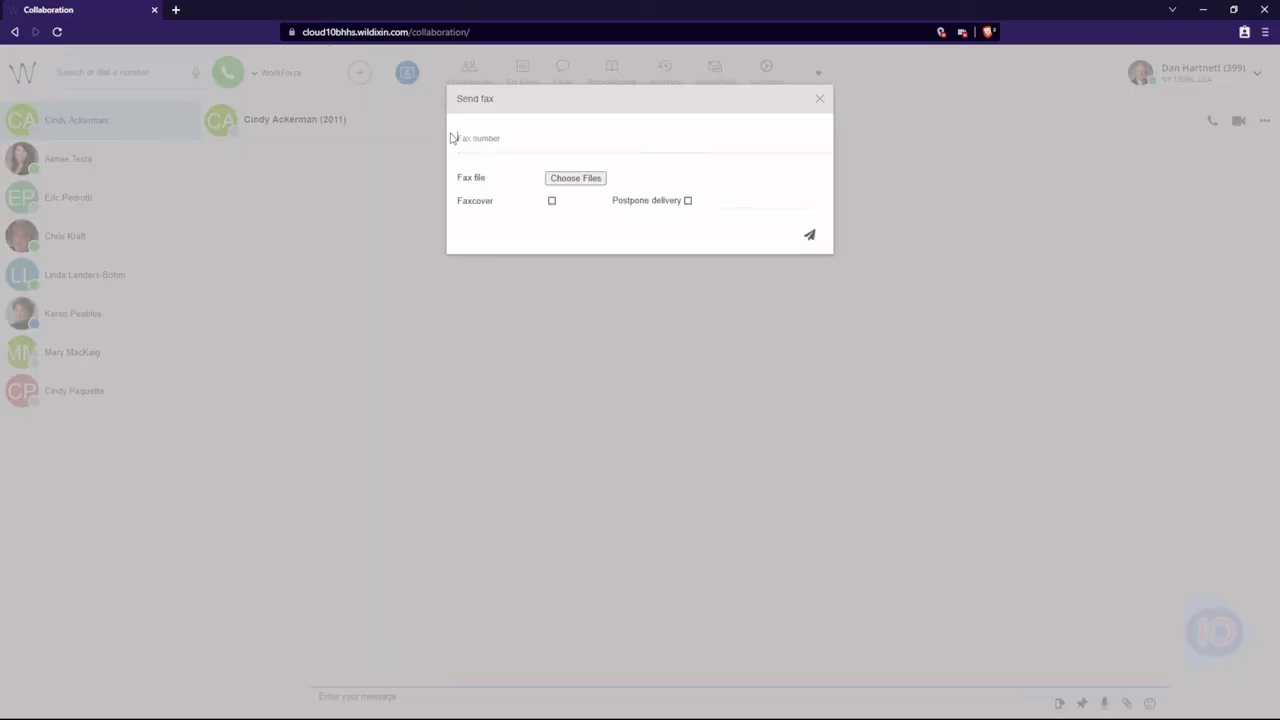
pyautogui.click(819, 98)
# Step: View the Post-it form and the group chat creation form, closing both without saving
pyautogui.click(360, 73)
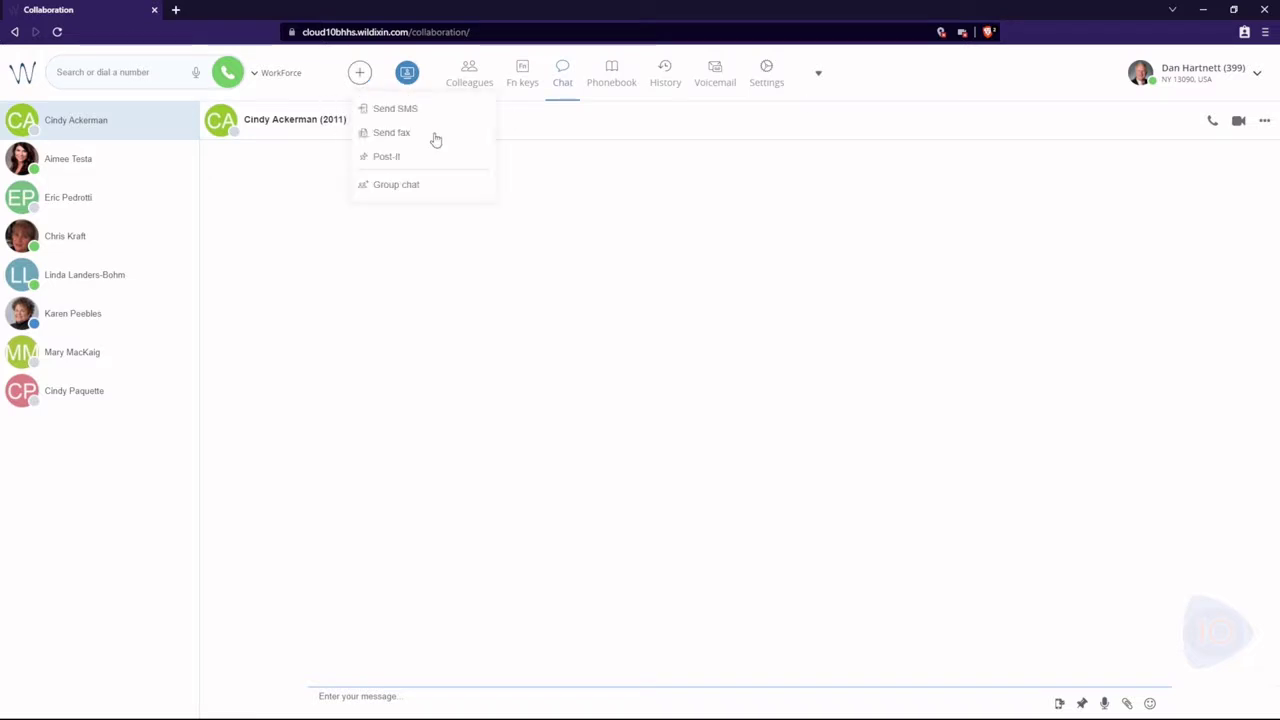
pyautogui.click(449, 158)
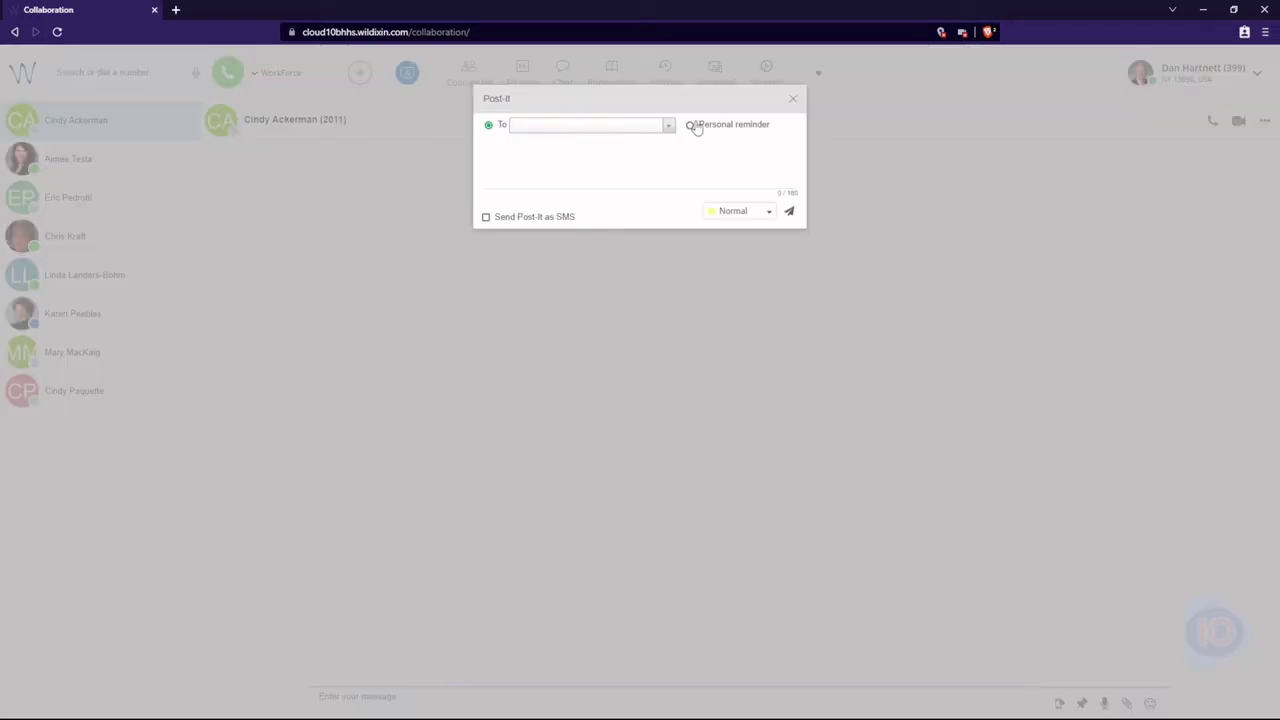
pyautogui.click(793, 101)
pyautogui.click(362, 76)
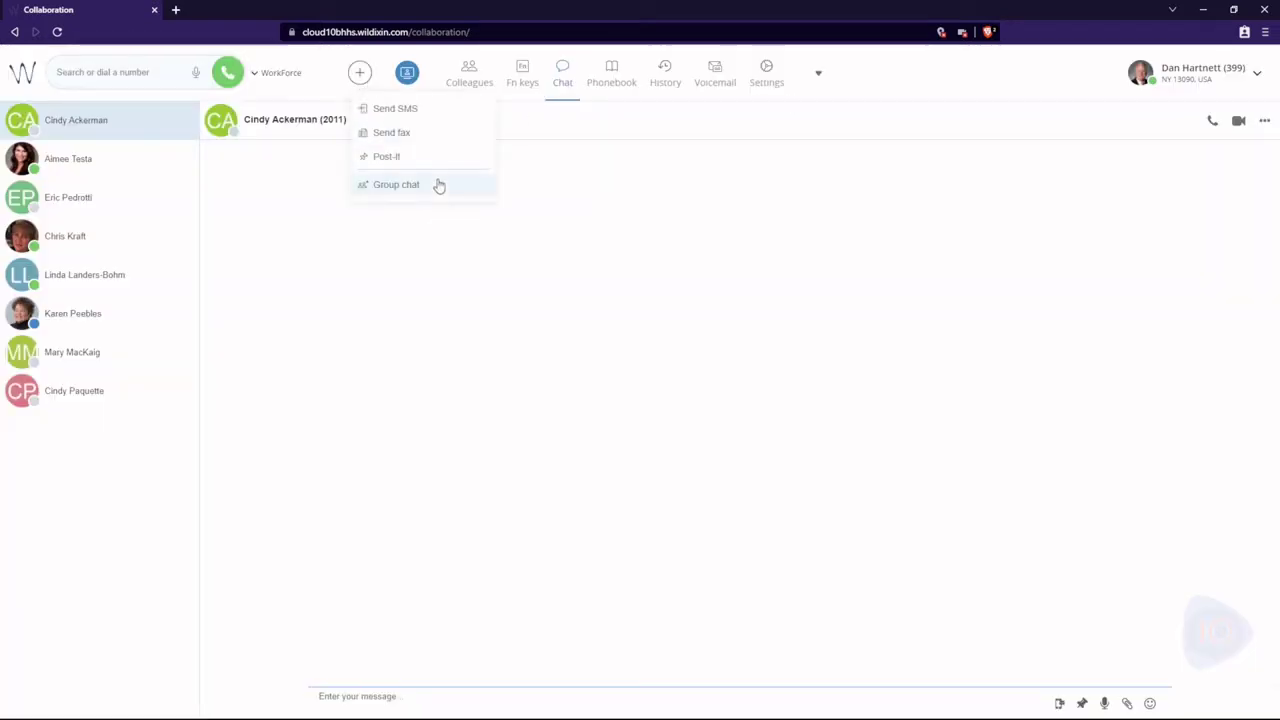
pyautogui.click(439, 185)
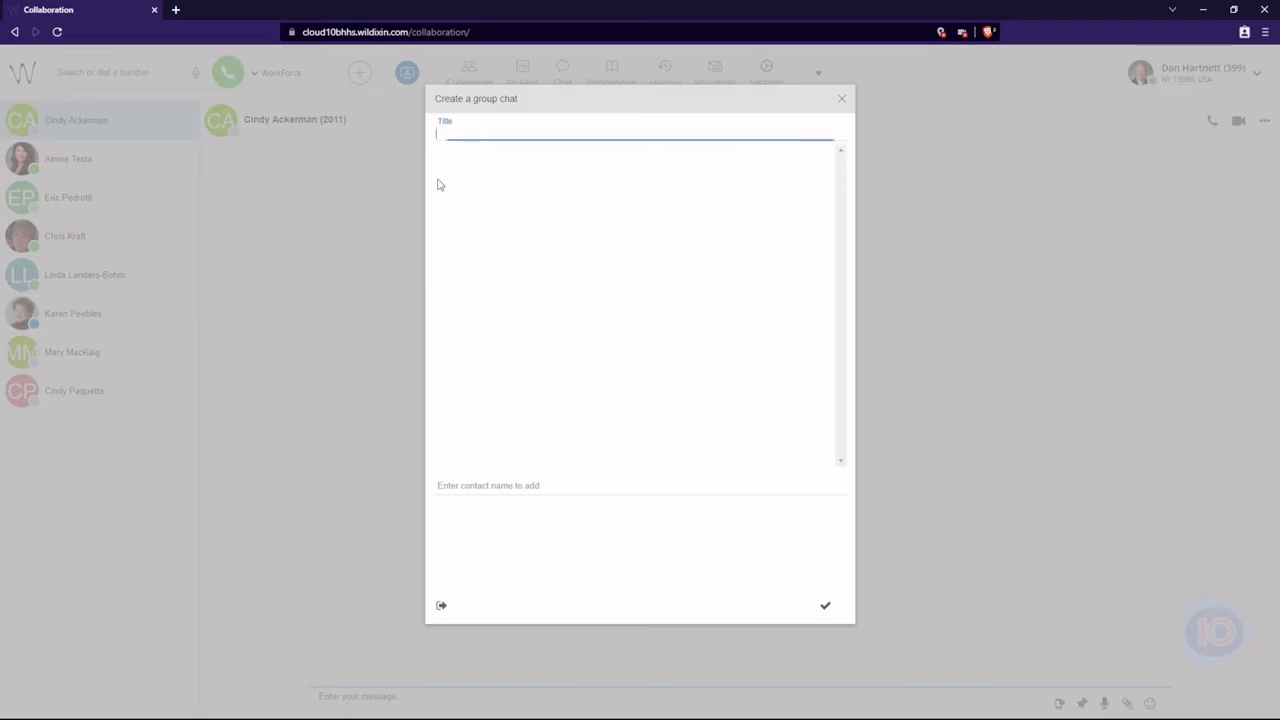
pyautogui.click(843, 101)
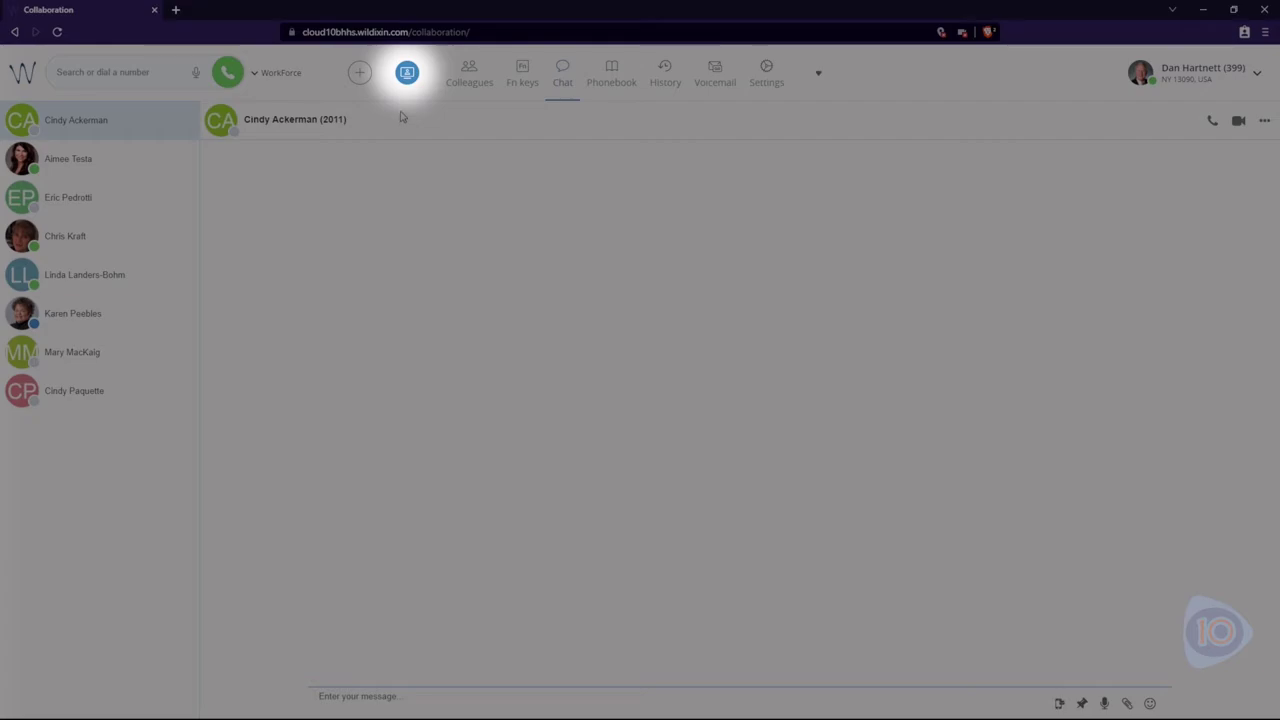
# Step: Create a video conference titled "Weekly Meeting" with the first two suggested colleagues as participants
pyautogui.click(408, 74)
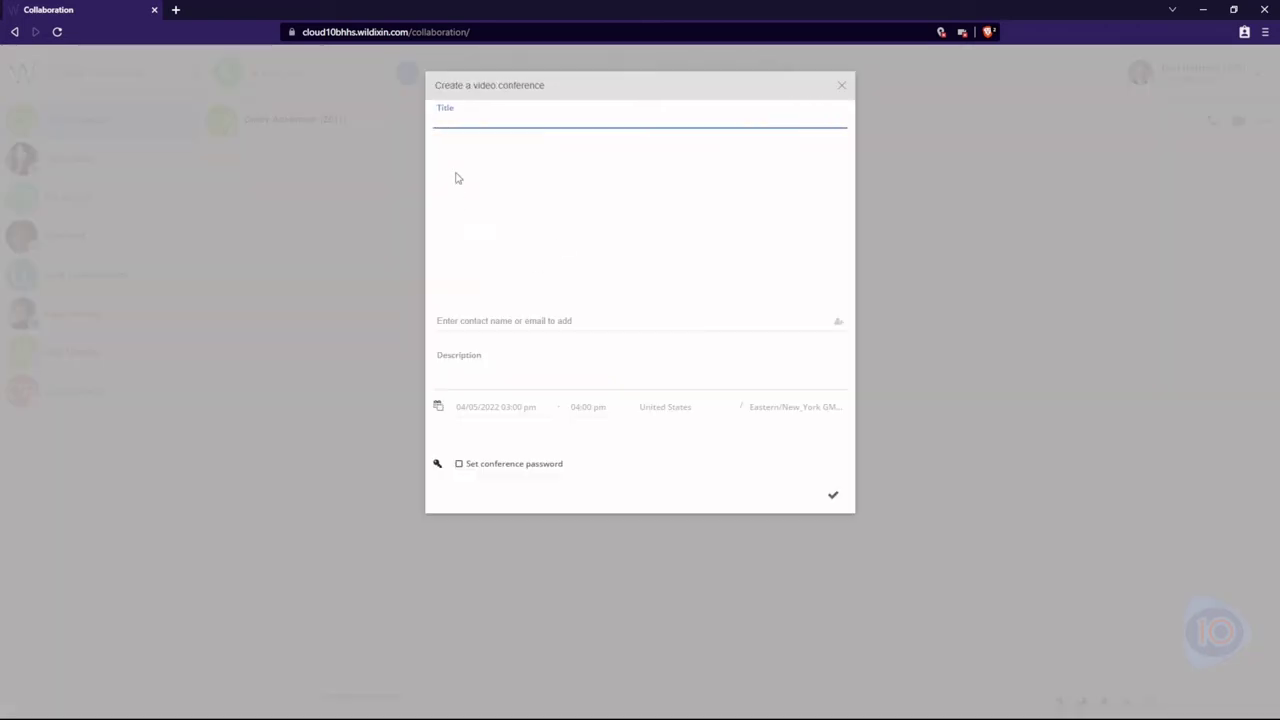
pyautogui.write('Weekly Meteting')
pyautogui.click(567, 321)
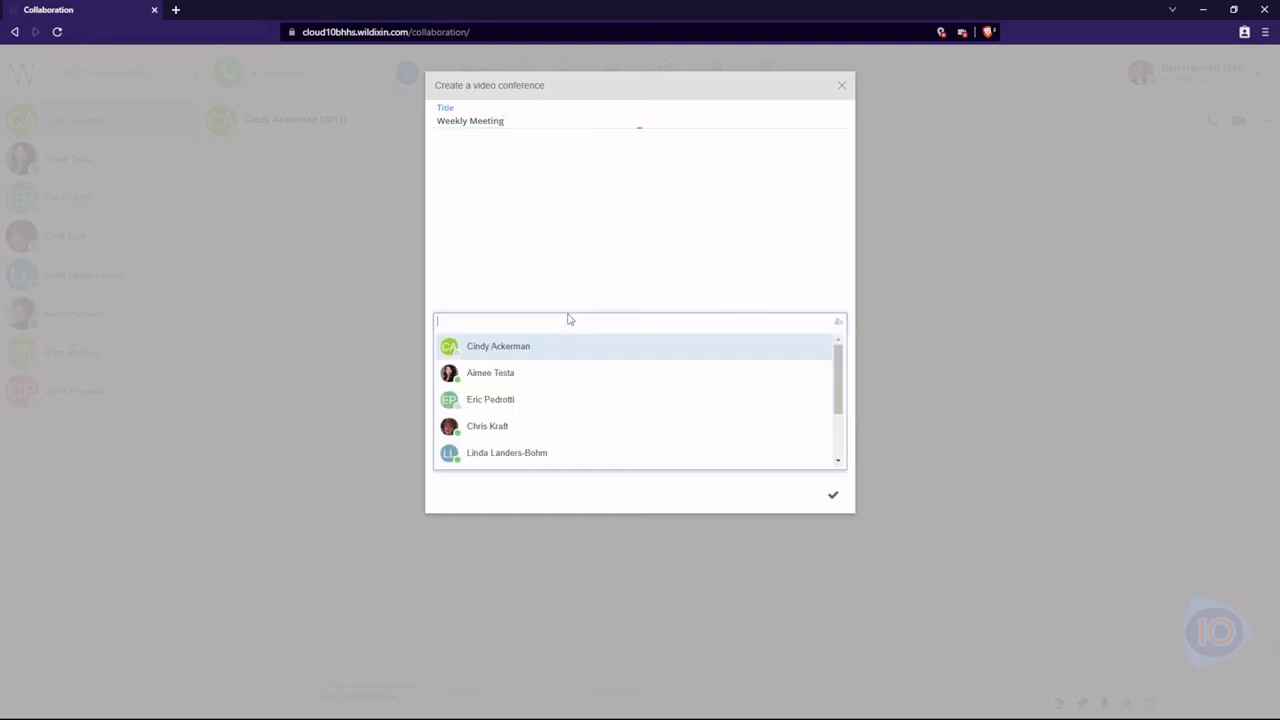
pyautogui.click(518, 350)
pyautogui.click(531, 326)
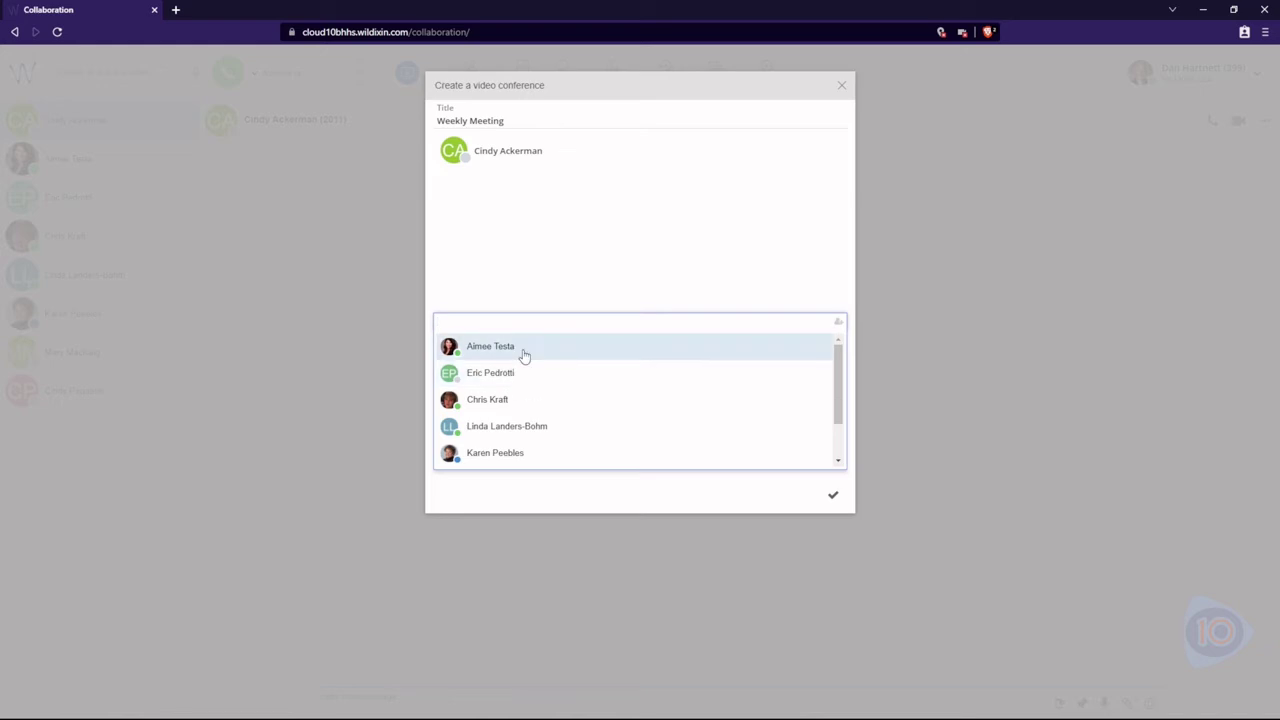
pyautogui.click(523, 350)
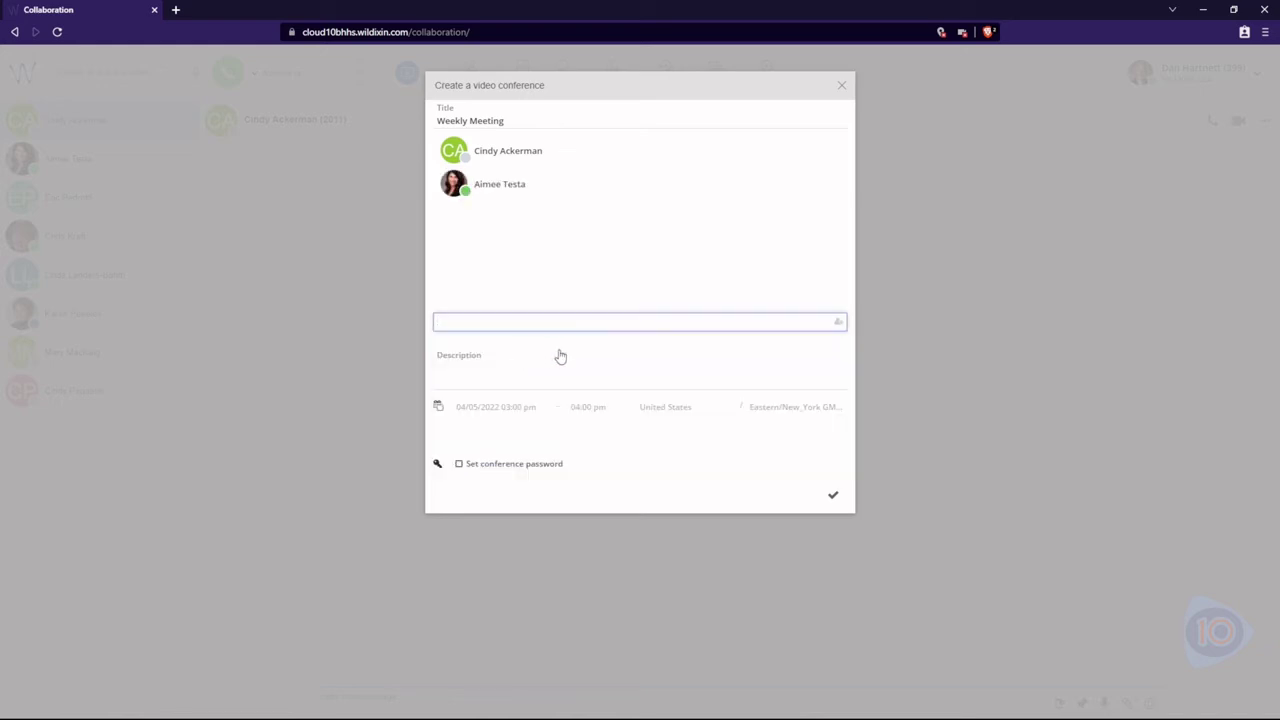
pyautogui.click(830, 498)
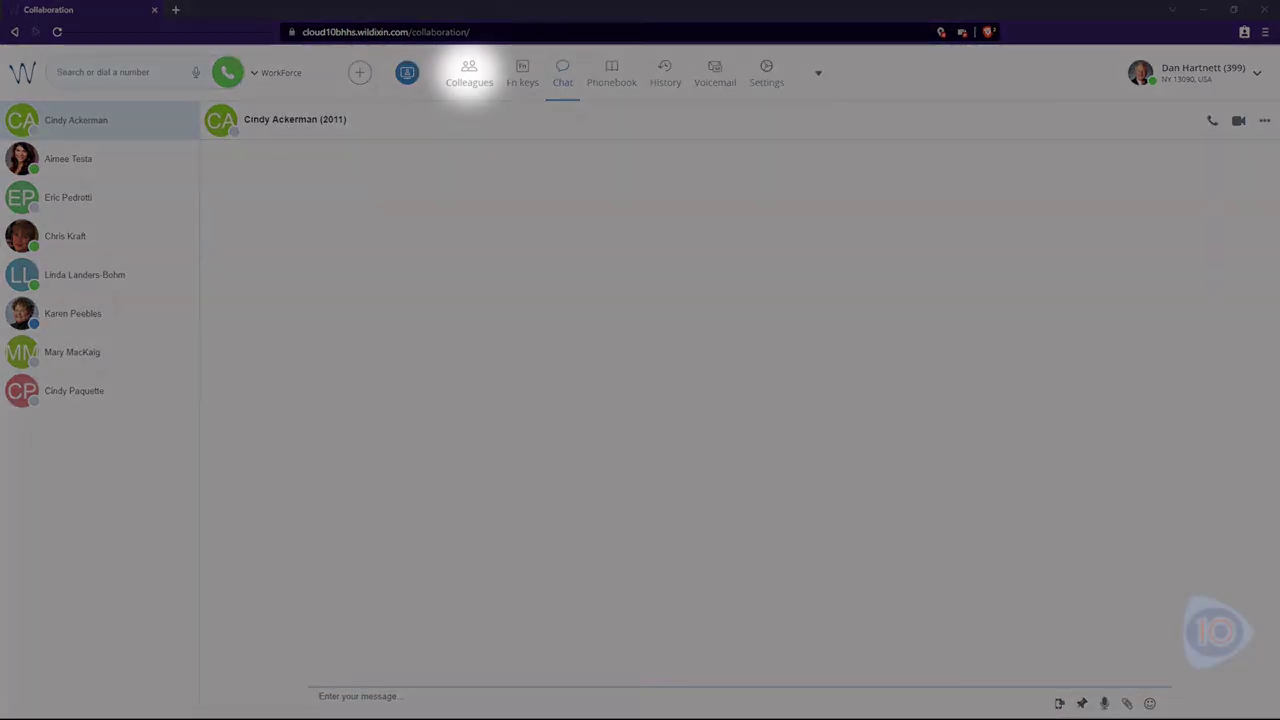
# Step: Show one colleague's contact options in the full colleagues list, and view the configured function keys
pyautogui.click(463, 88)
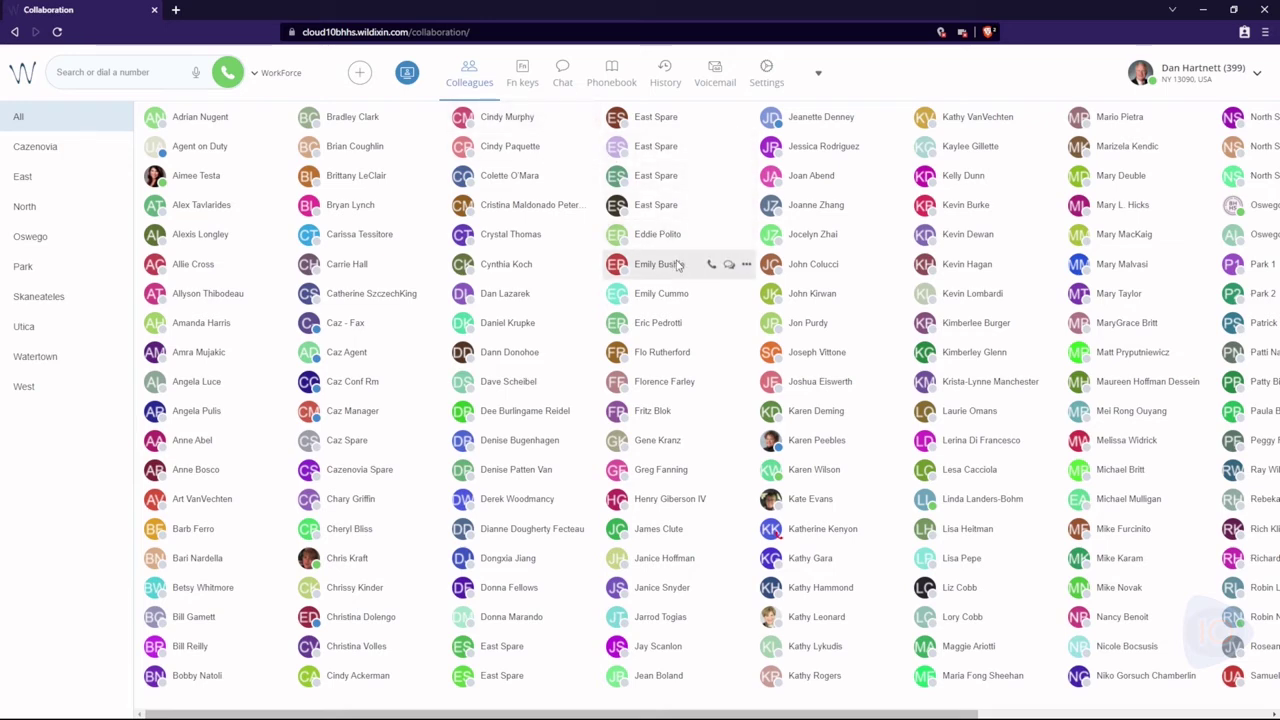
pyautogui.click(746, 265)
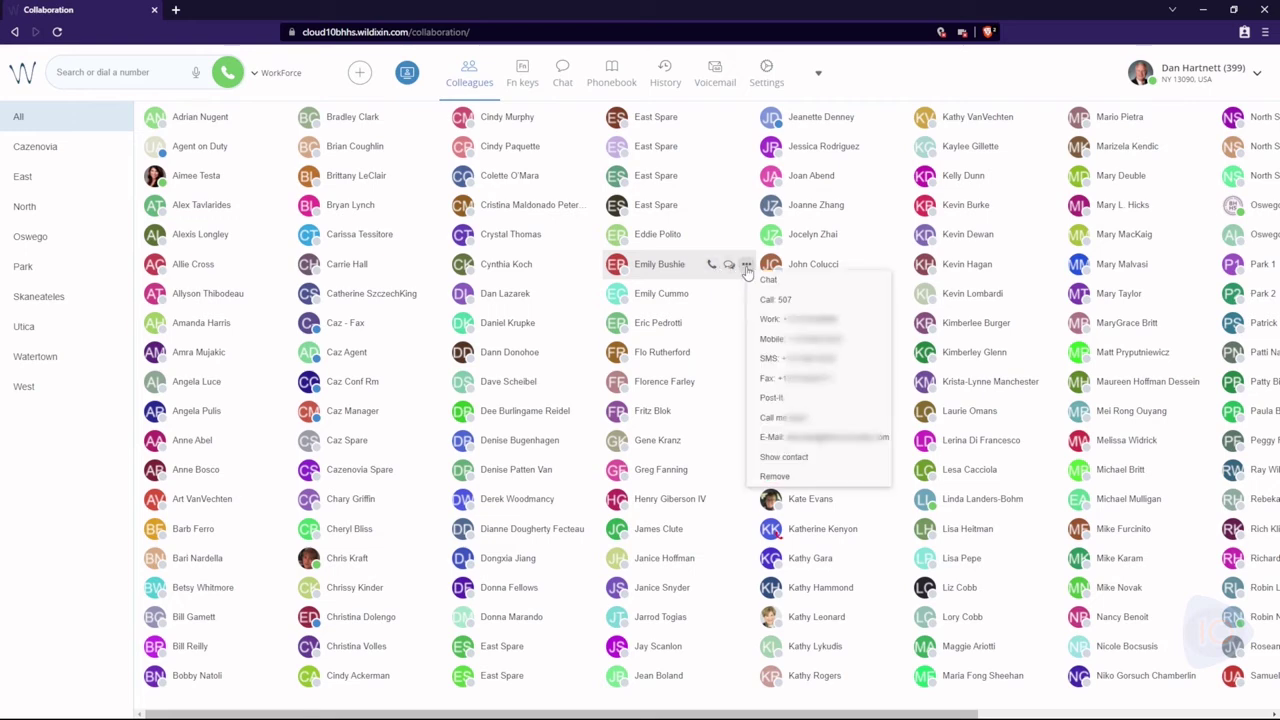
pyautogui.click(525, 78)
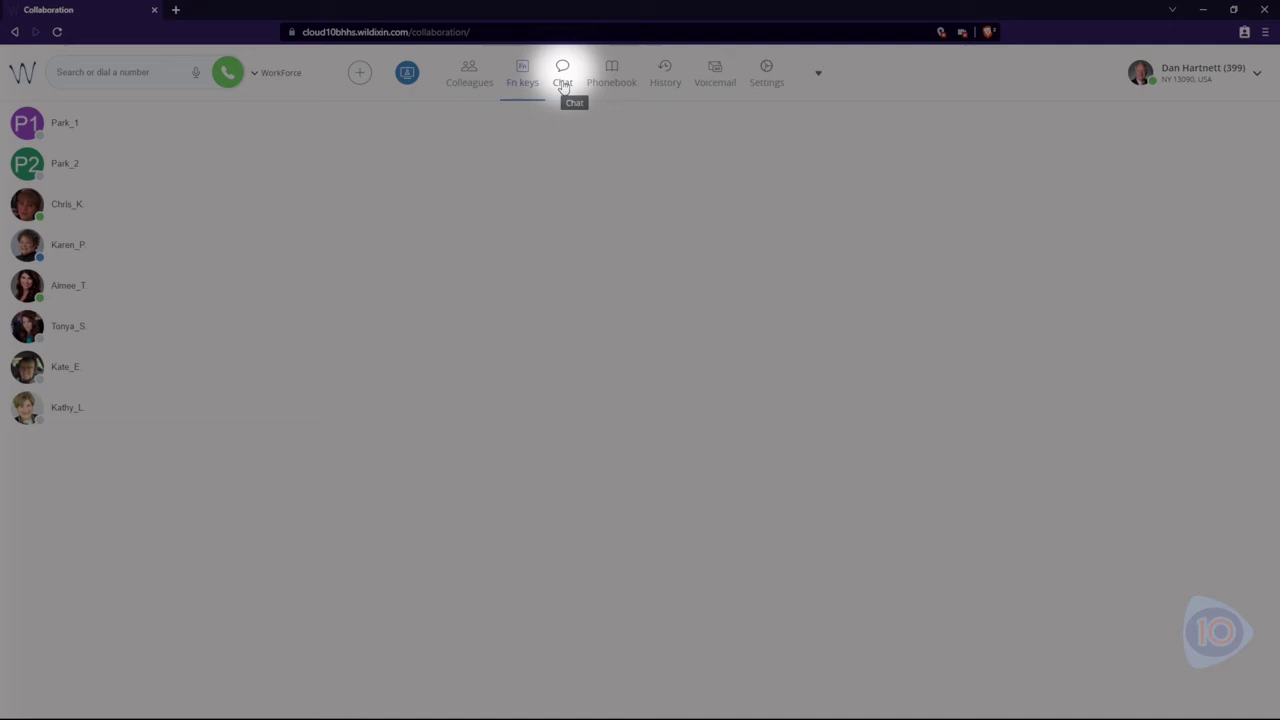
# Step: Find a colleague by first name, open a chat with the first match, and show the emoji choices for a message
pyautogui.click(563, 85)
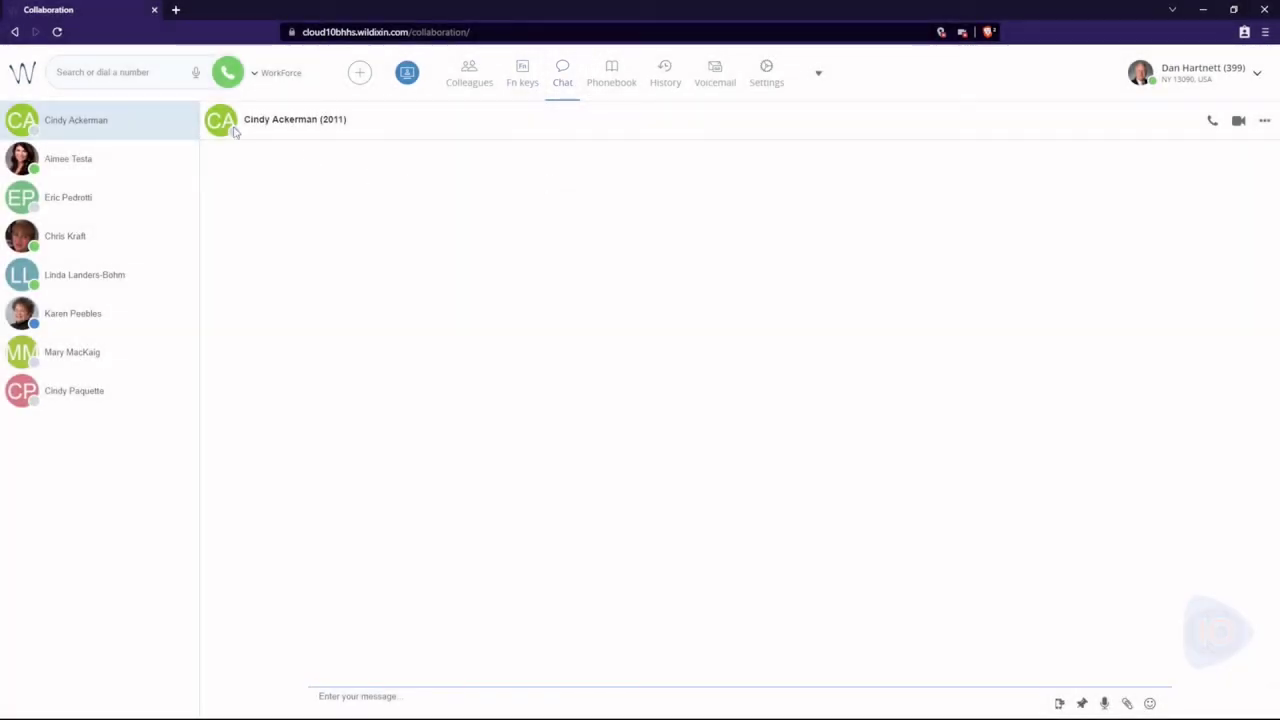
pyautogui.click(118, 79)
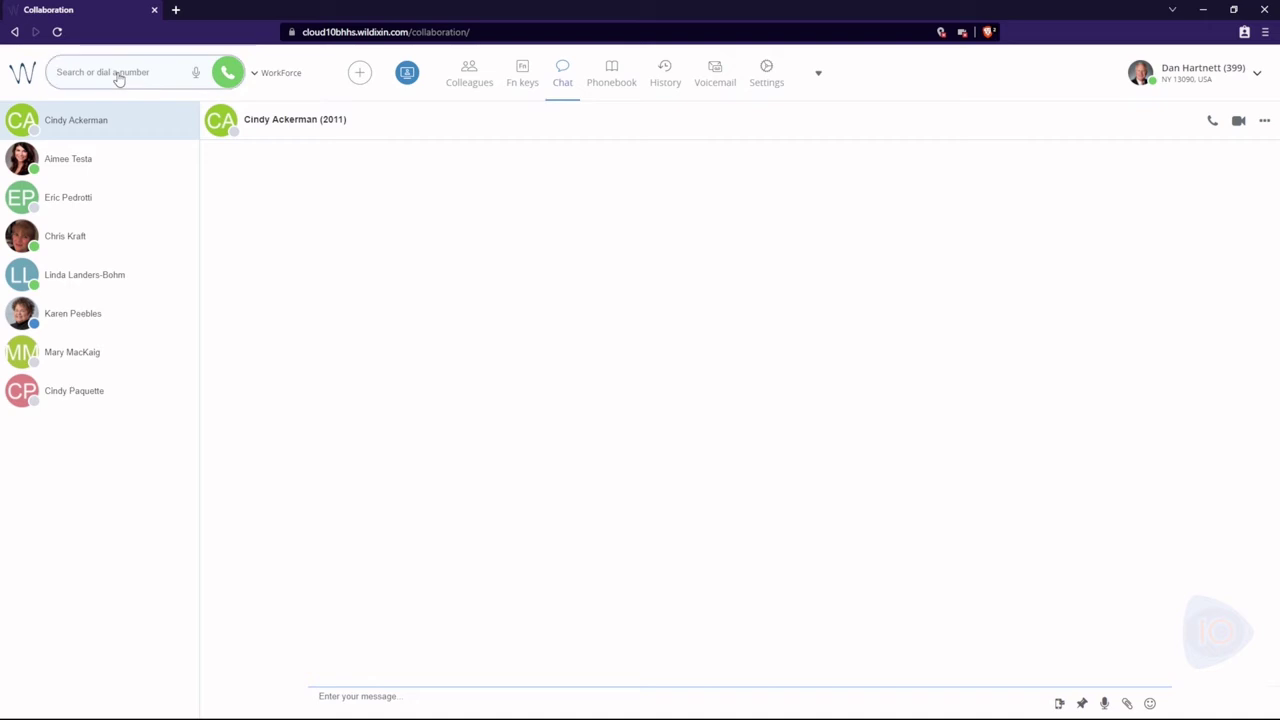
pyautogui.write('cindy')
pyautogui.moveTo(152, 172)
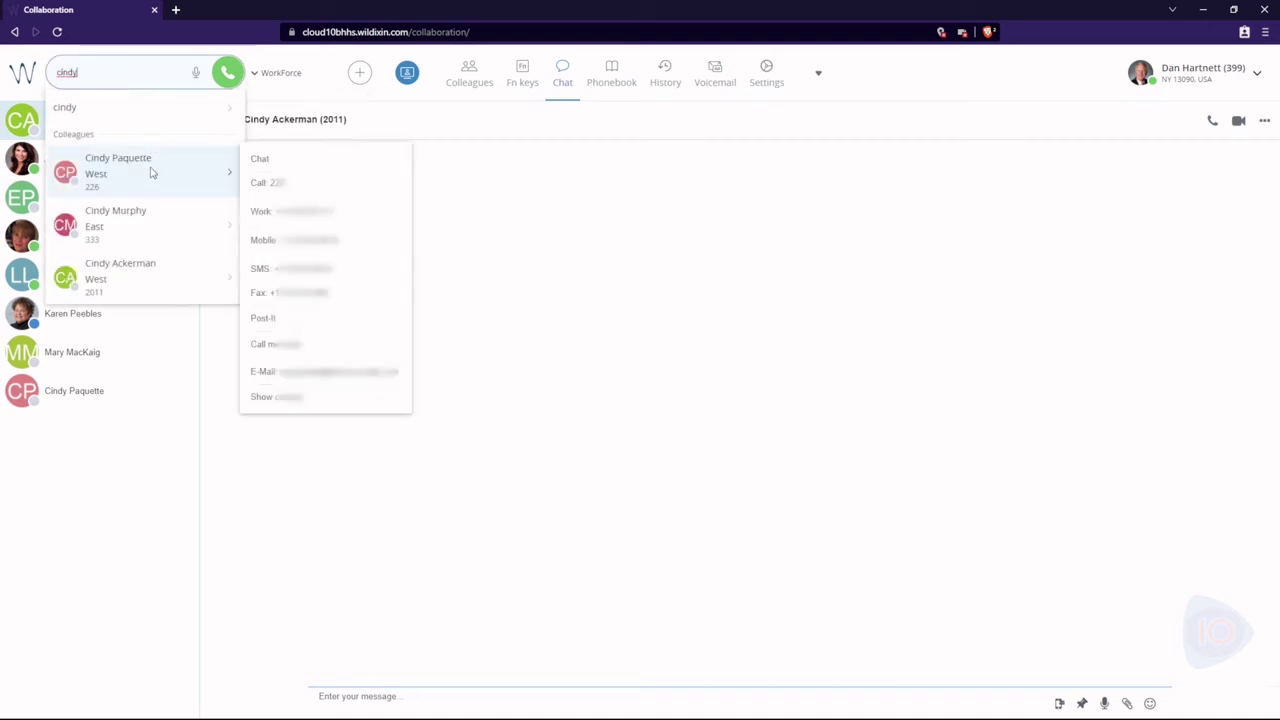
pyautogui.click(322, 168)
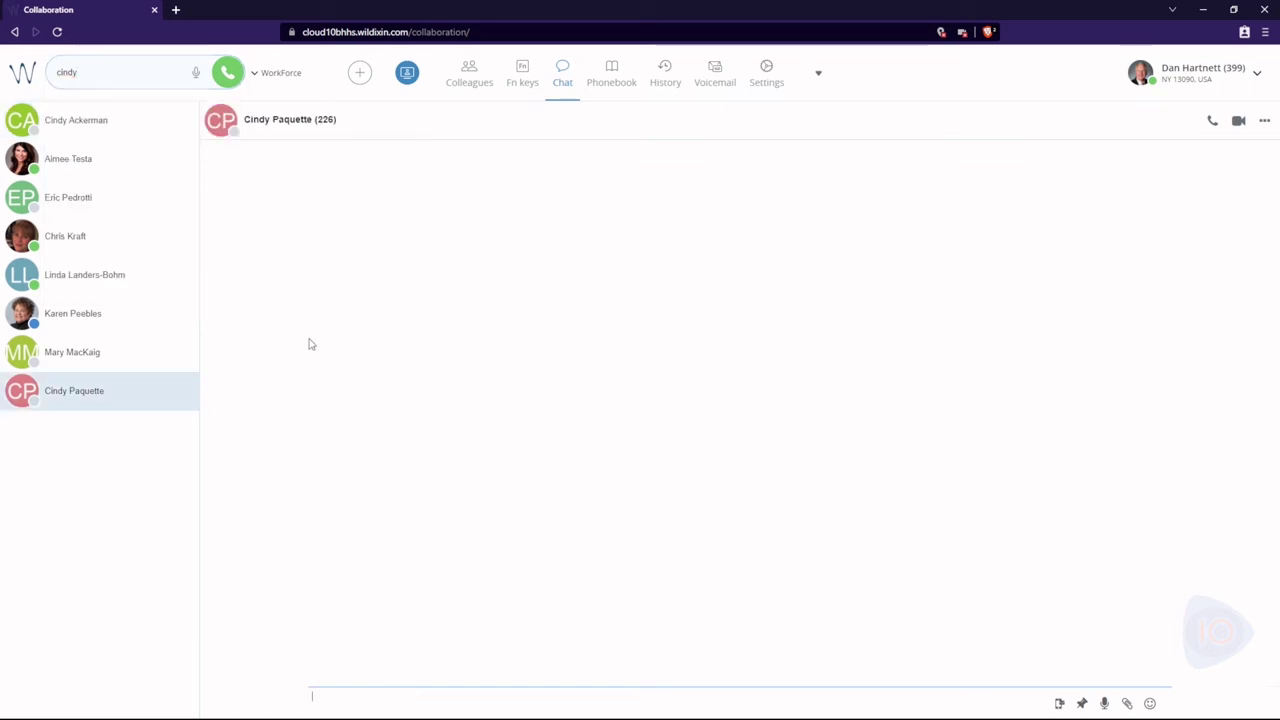
pyautogui.click(478, 707)
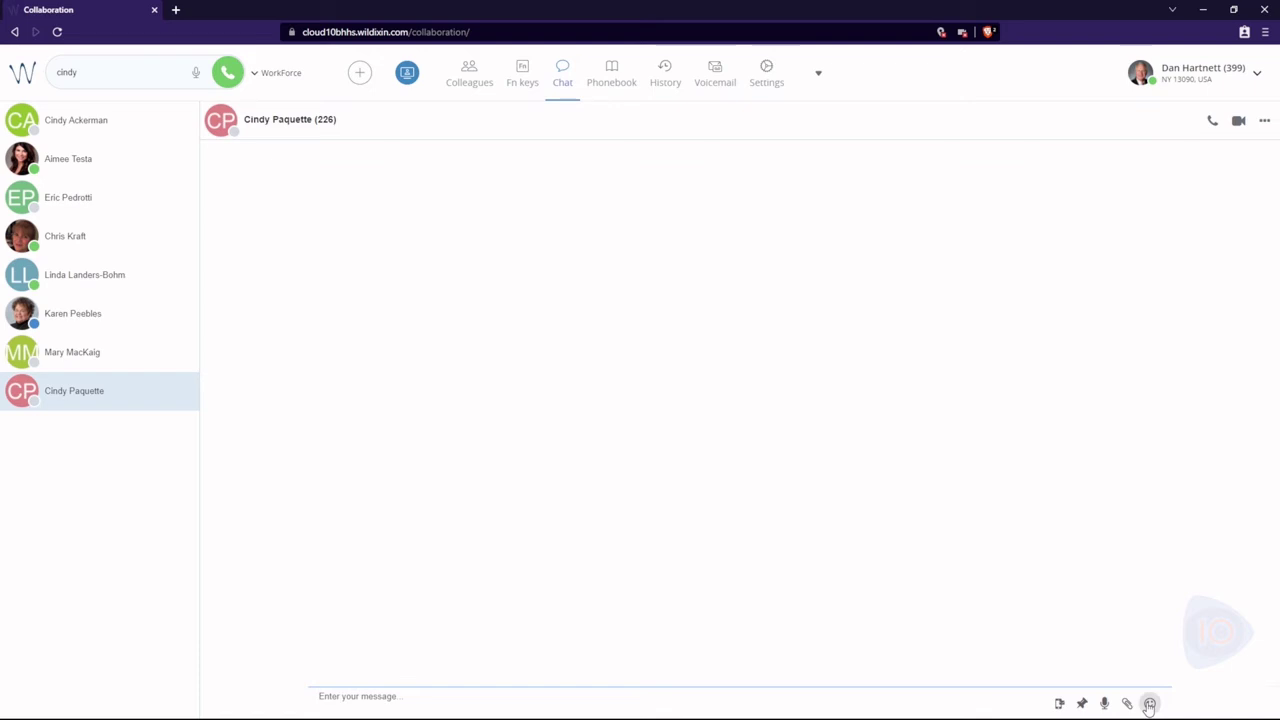
pyautogui.click(1150, 704)
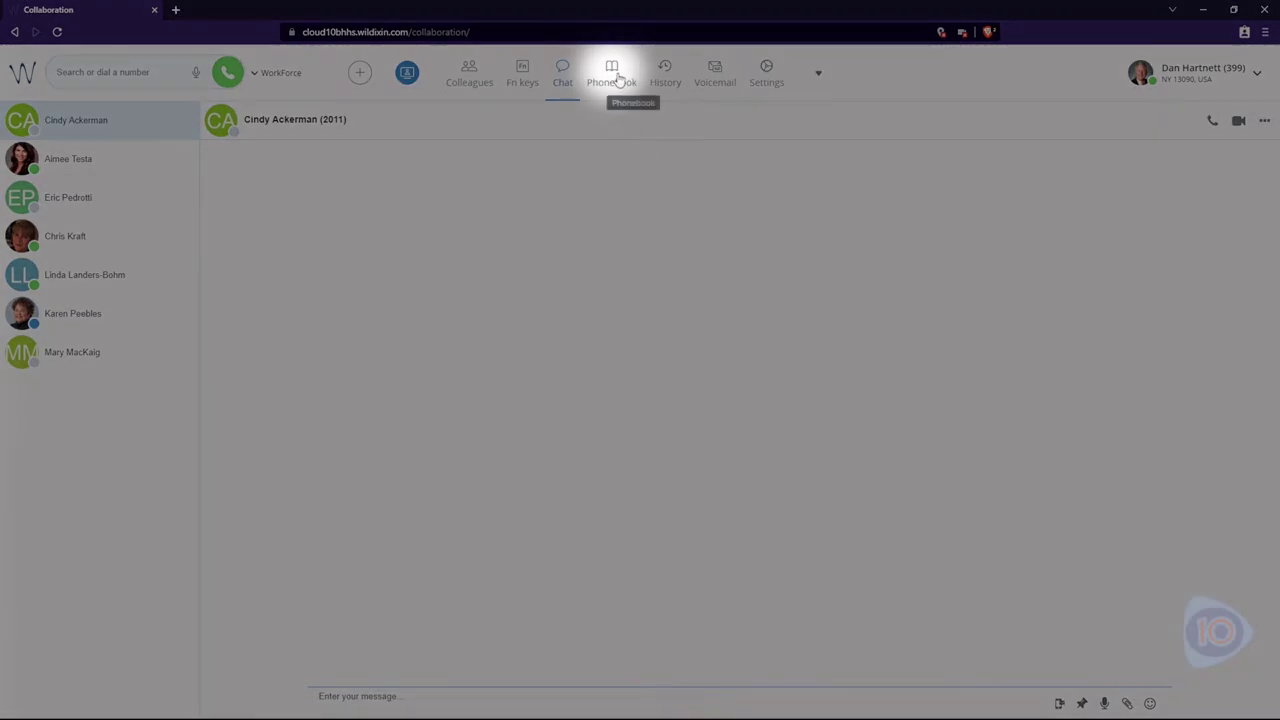
# Step: View the phonebook contacts and access the phonebook filter field
pyautogui.click(619, 80)
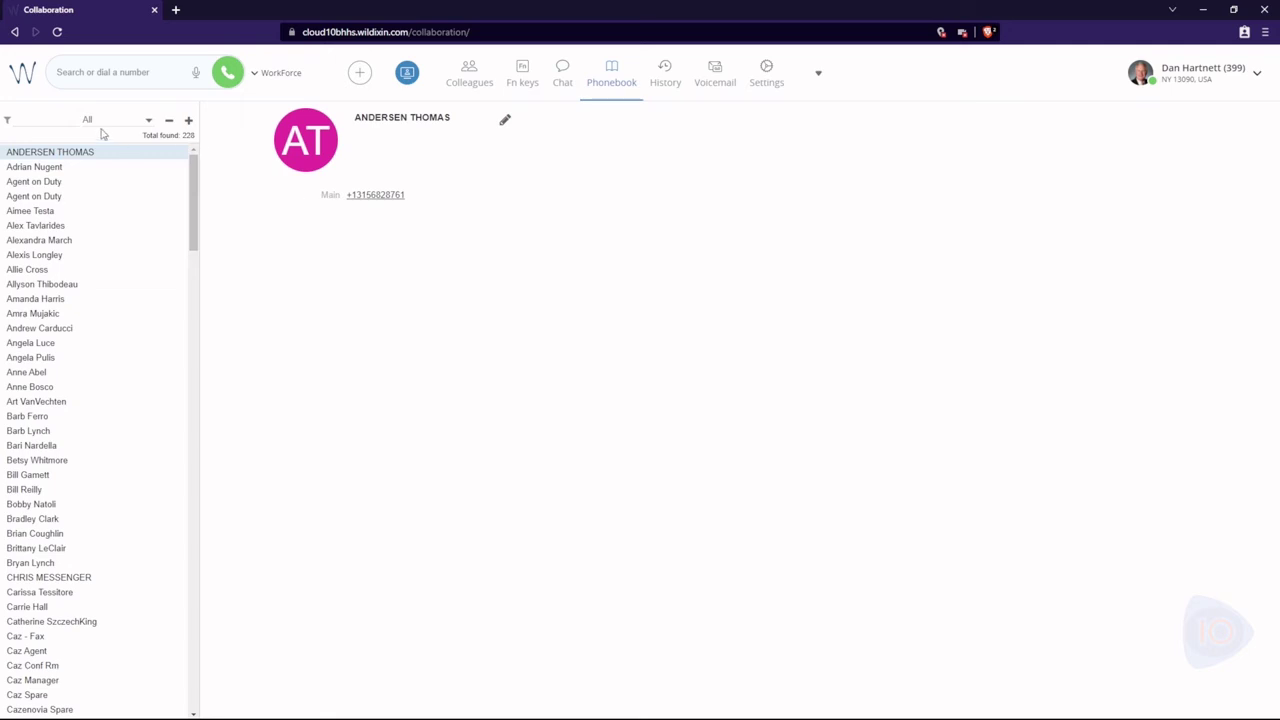
pyautogui.click(55, 120)
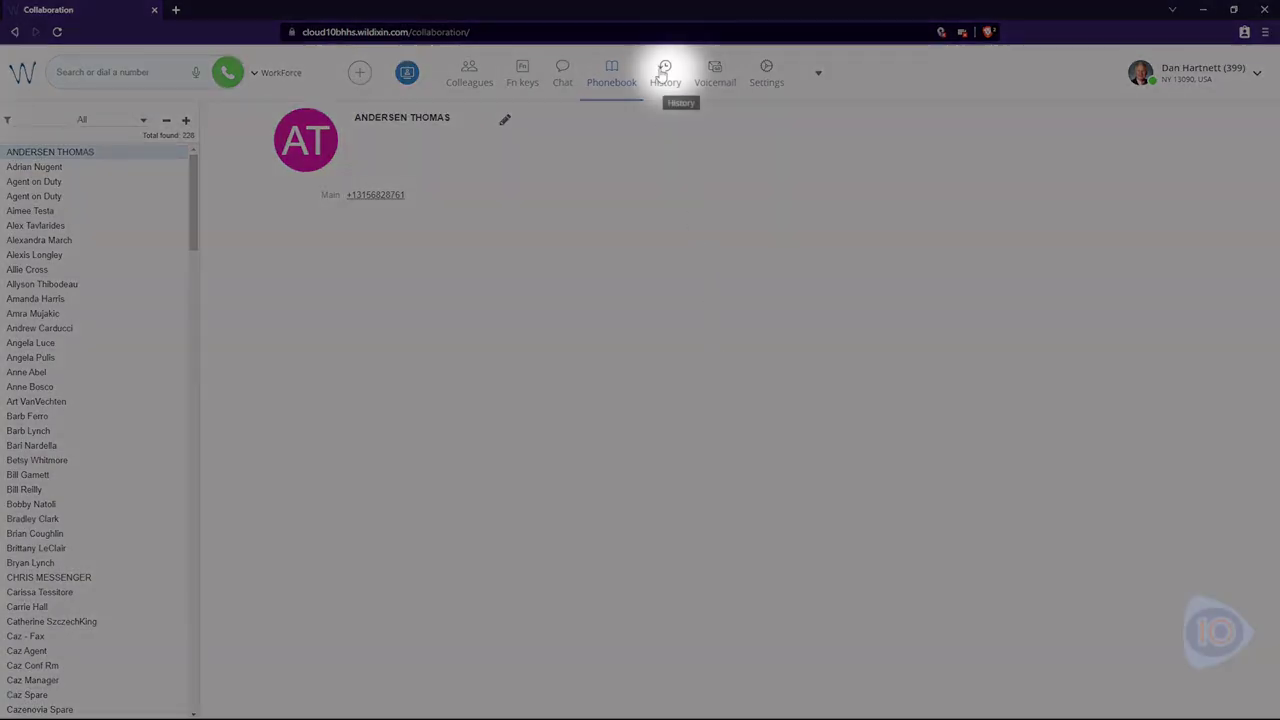
# Step: View the call history, and play the voicemail message dated 02/21/2022 with its extra playback options shown
pyautogui.click(662, 72)
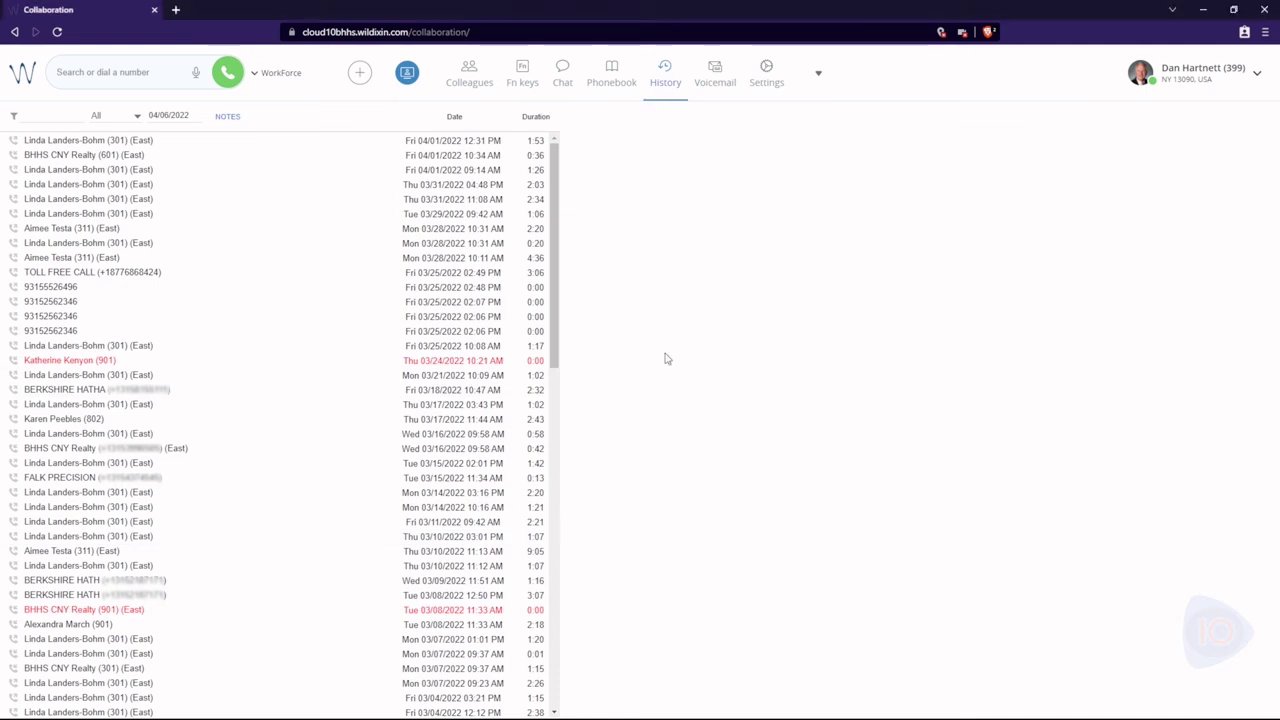
pyautogui.click(713, 88)
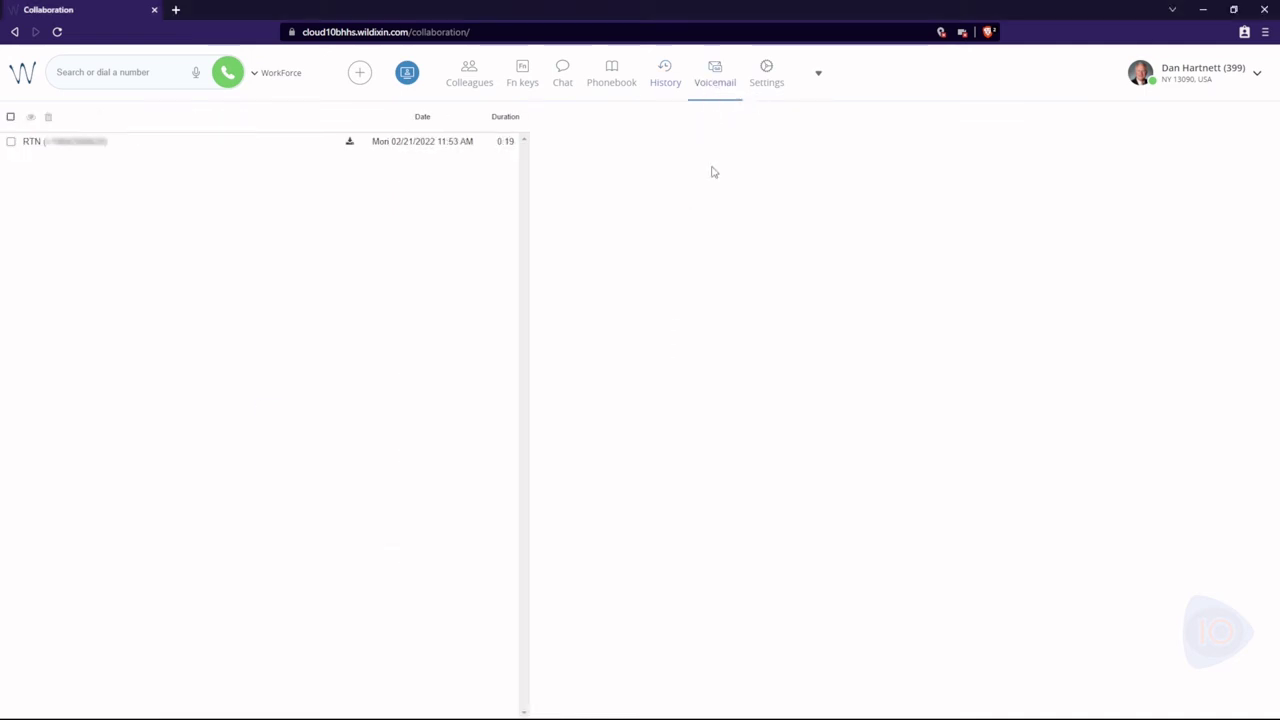
pyautogui.click(173, 146)
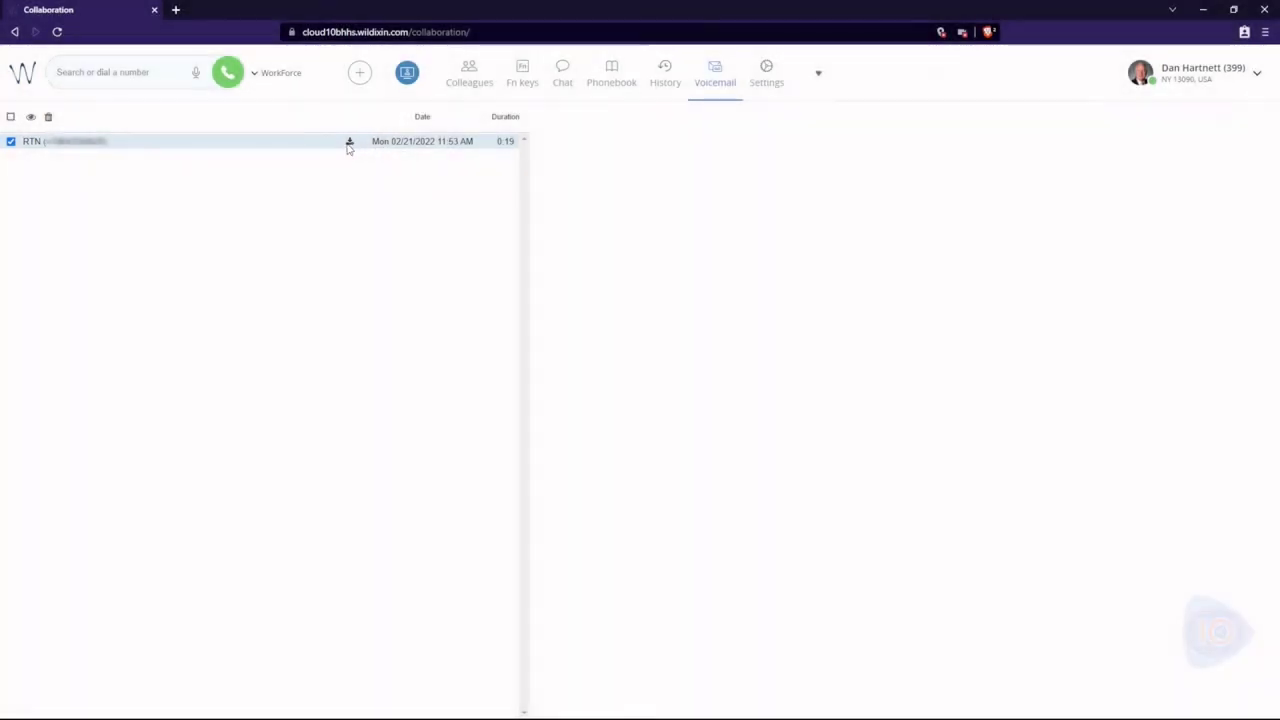
pyautogui.click(349, 145)
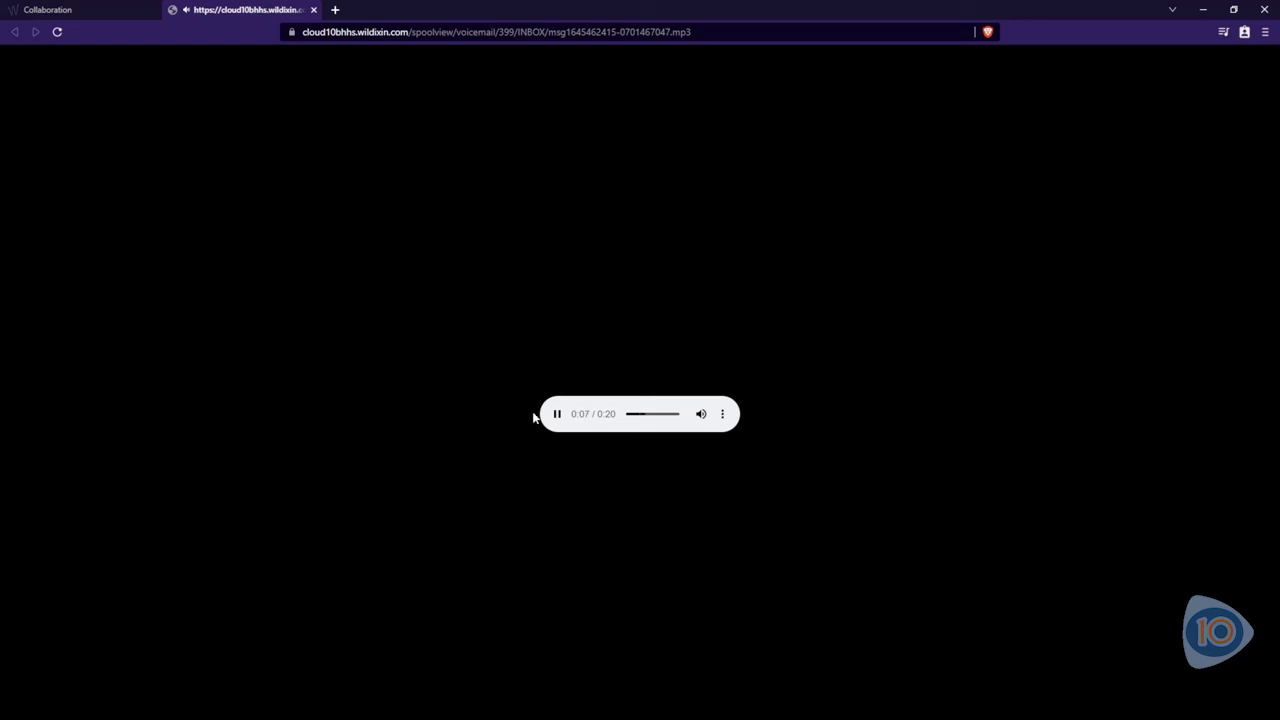
pyautogui.click(724, 415)
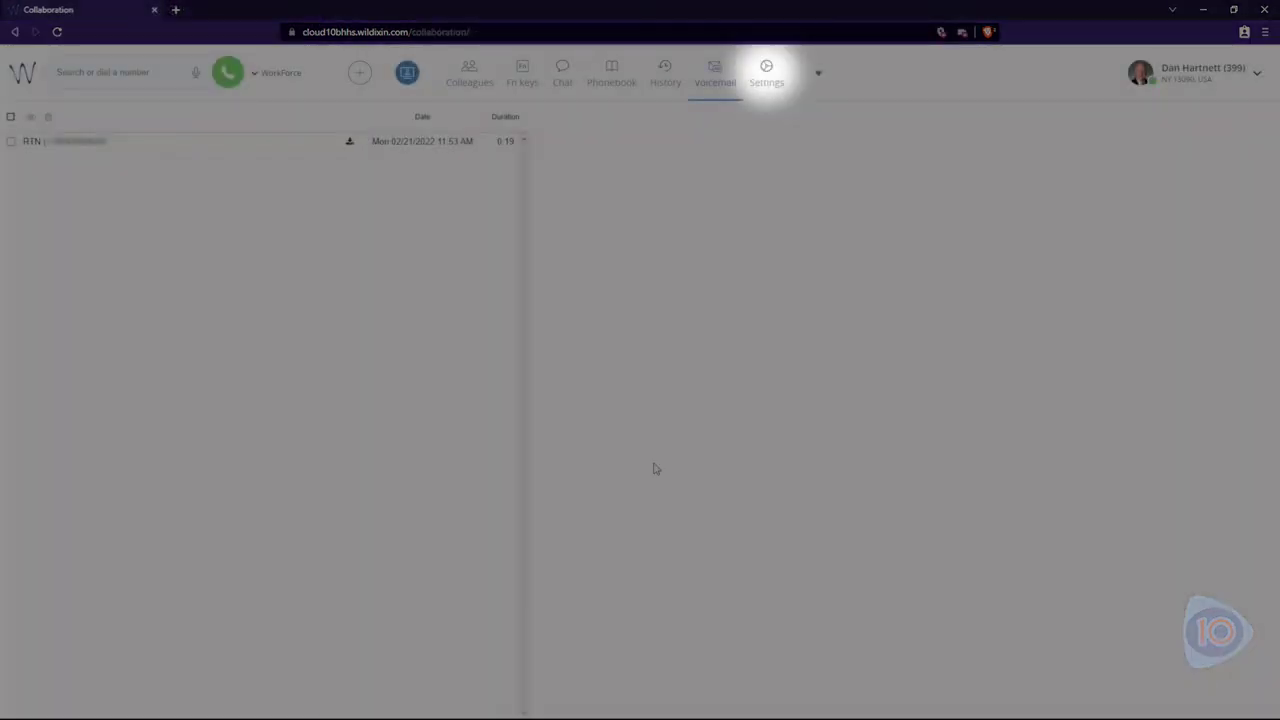
# Step: Review the personal settings, the call features for each presence status, and the function key assignments
pyautogui.click(765, 75)
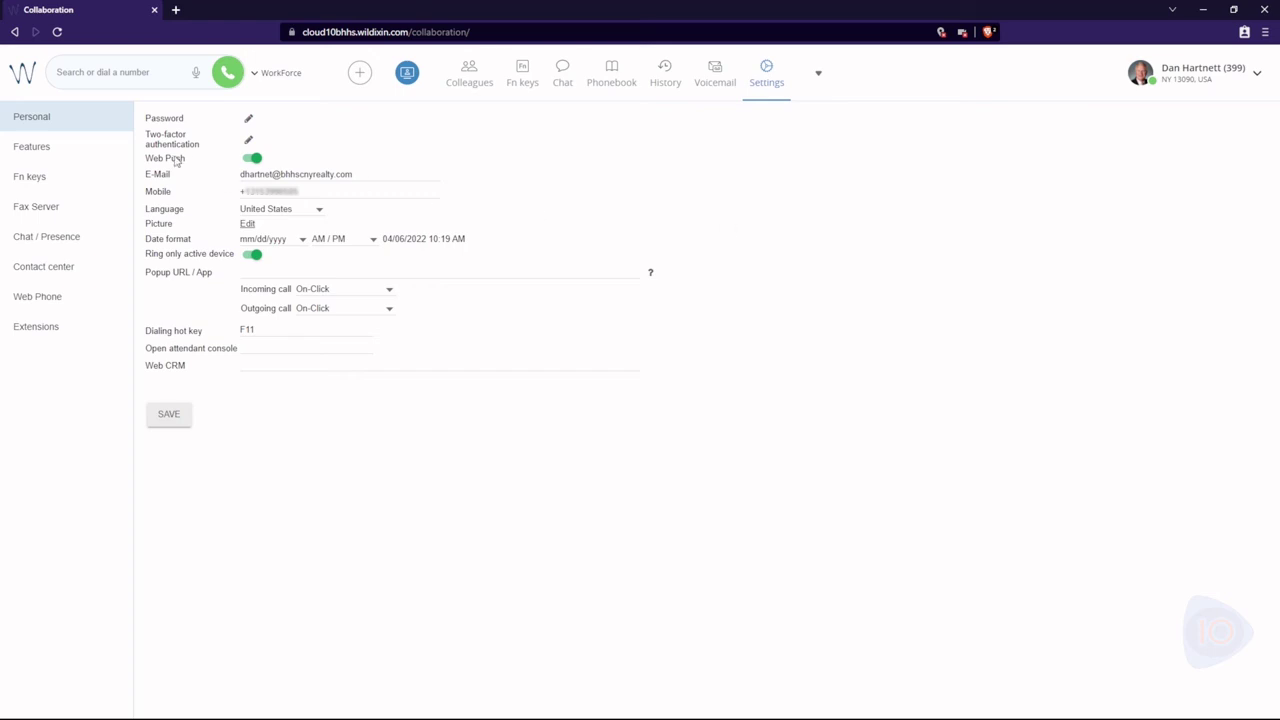
pyautogui.click(92, 143)
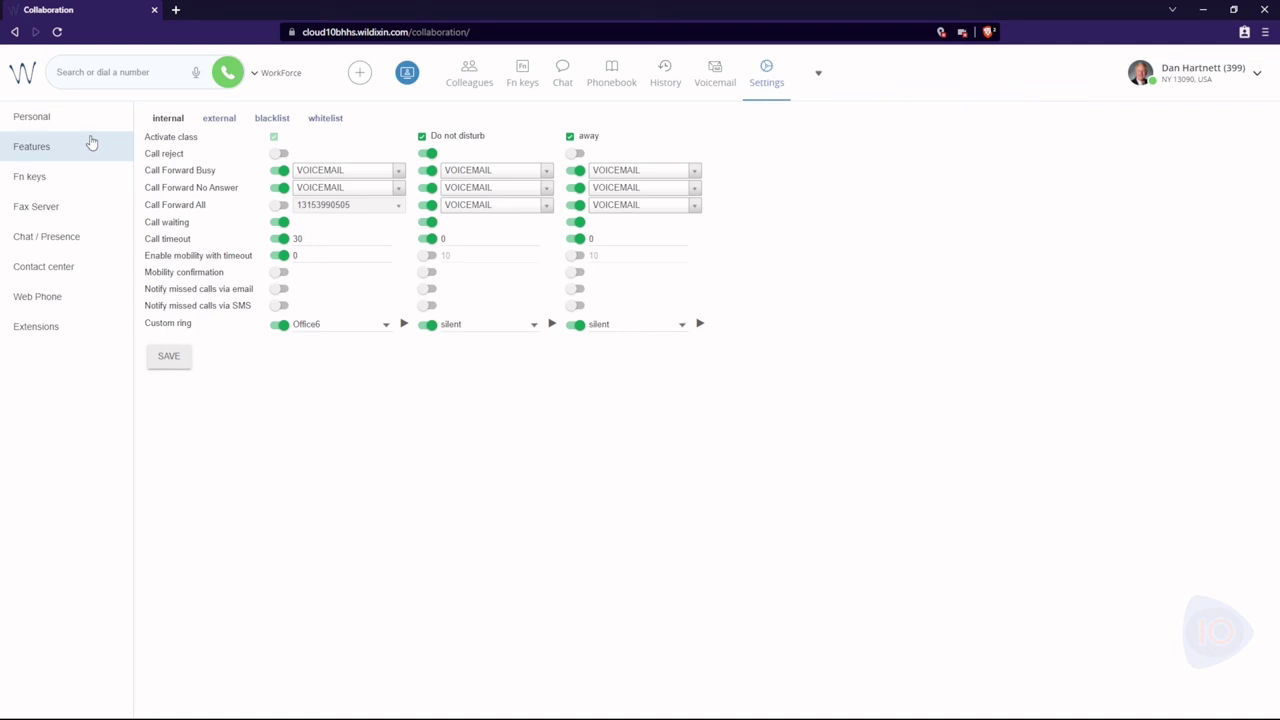
pyautogui.click(87, 178)
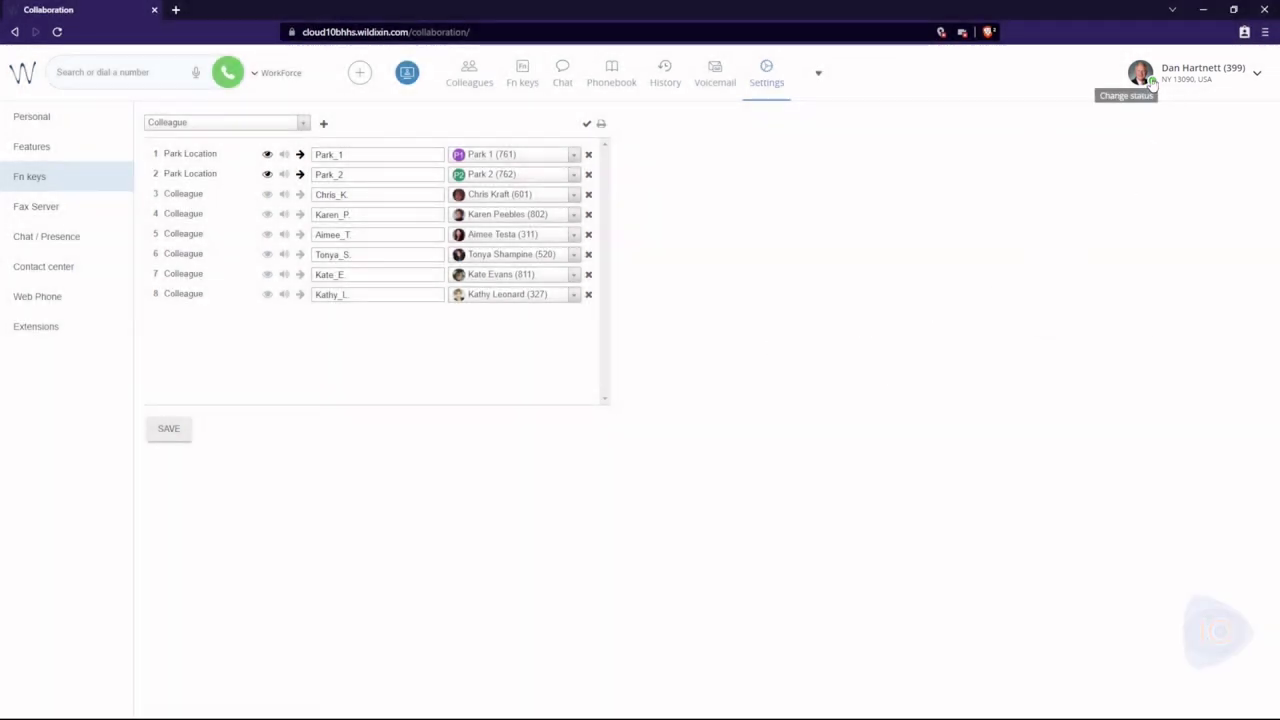
# Step: Show the presence choices, confirm the advanced status settings as available, and show the account options
pyautogui.click(1153, 84)
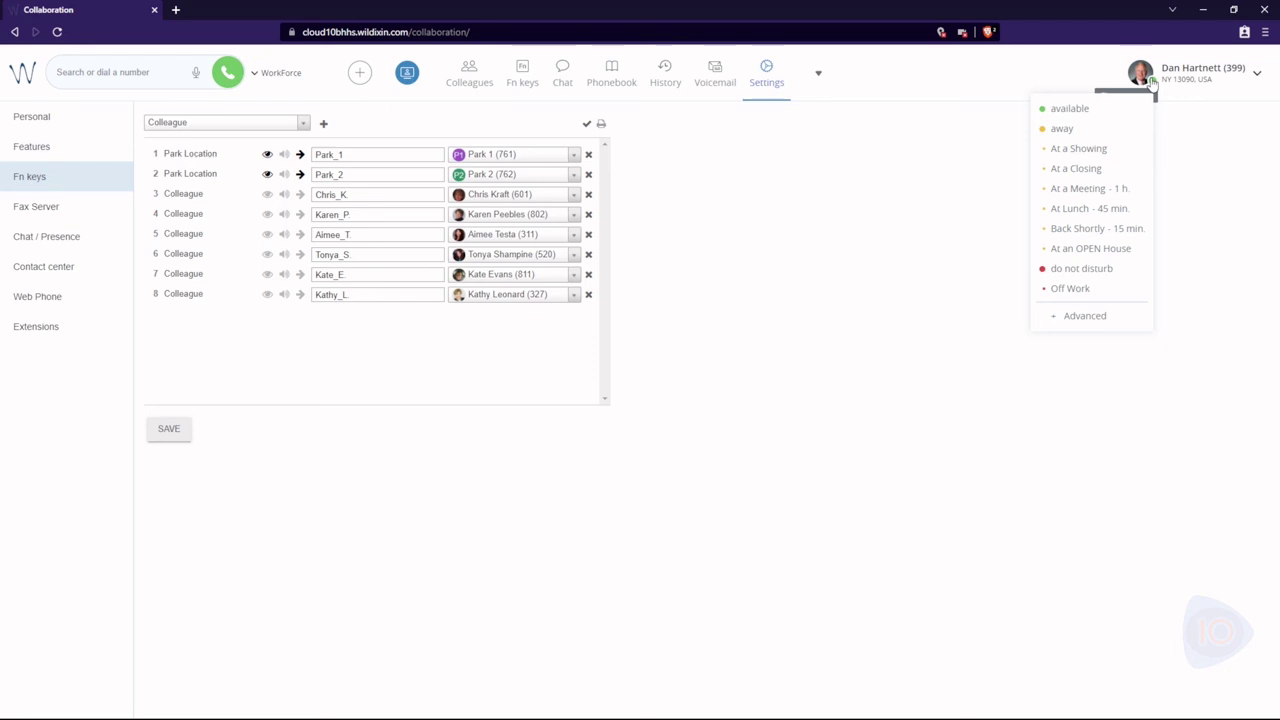
pyautogui.click(1140, 320)
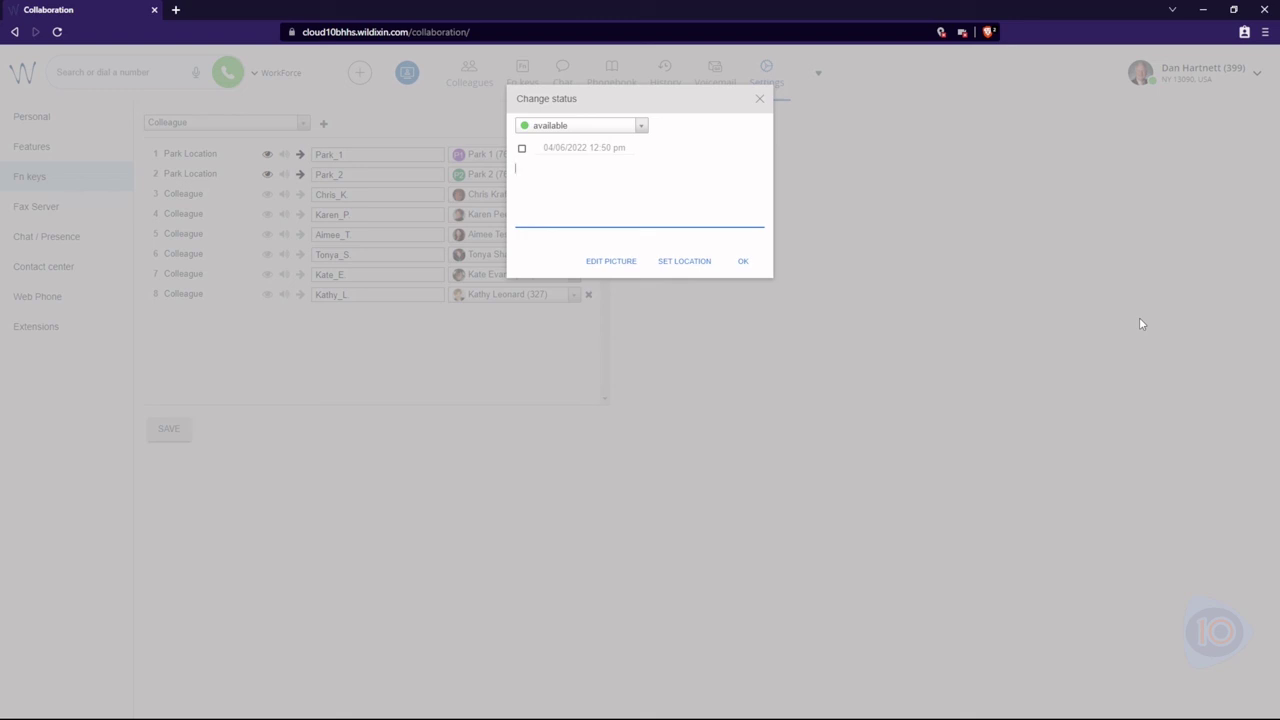
pyautogui.click(743, 262)
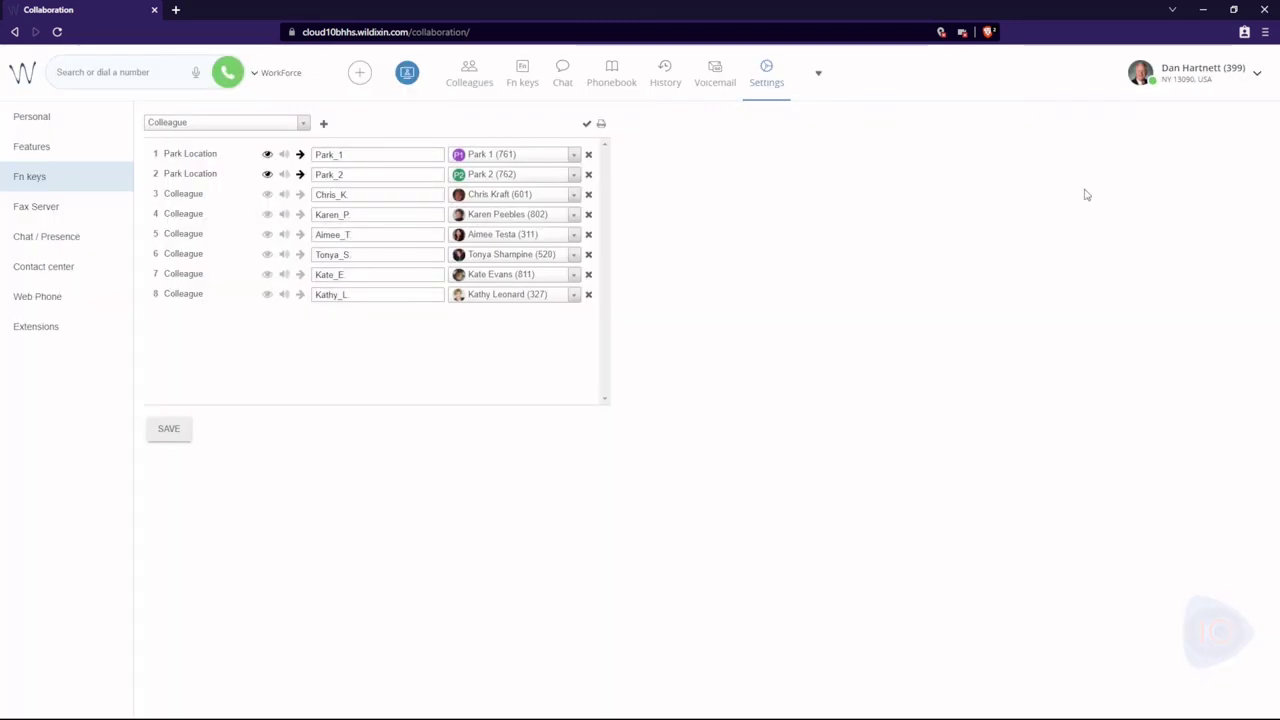
pyautogui.click(1258, 74)
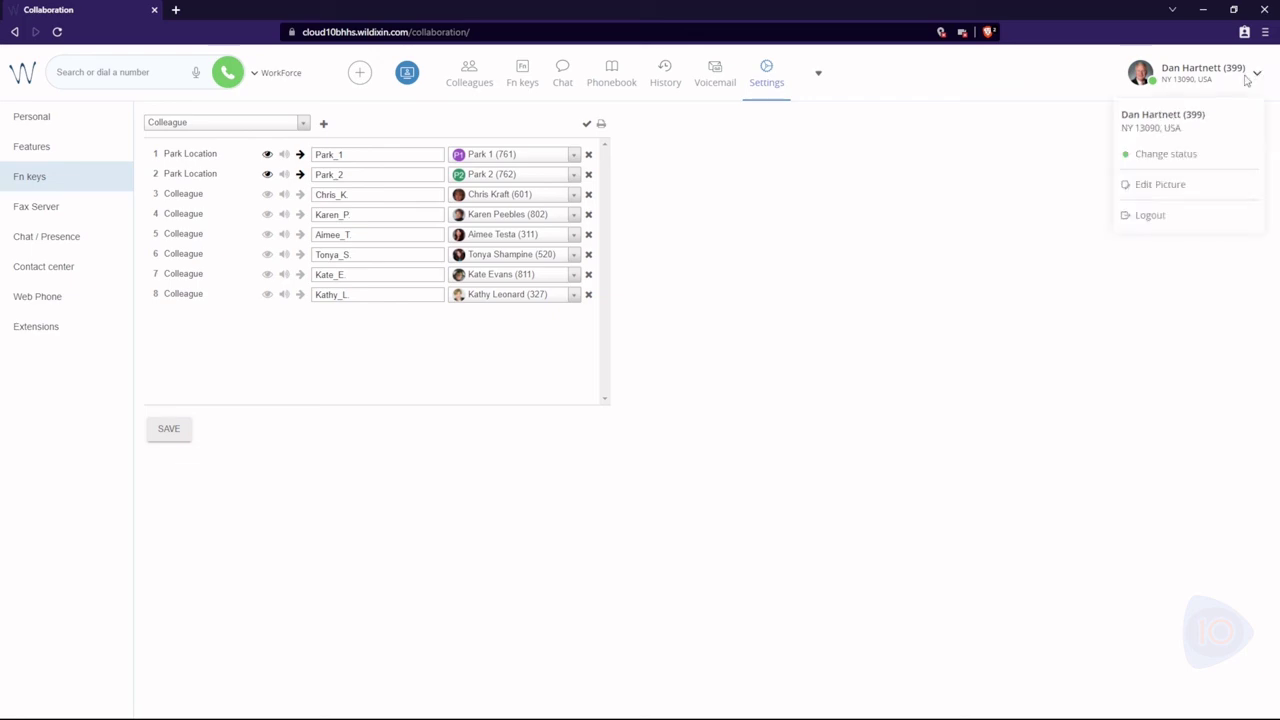